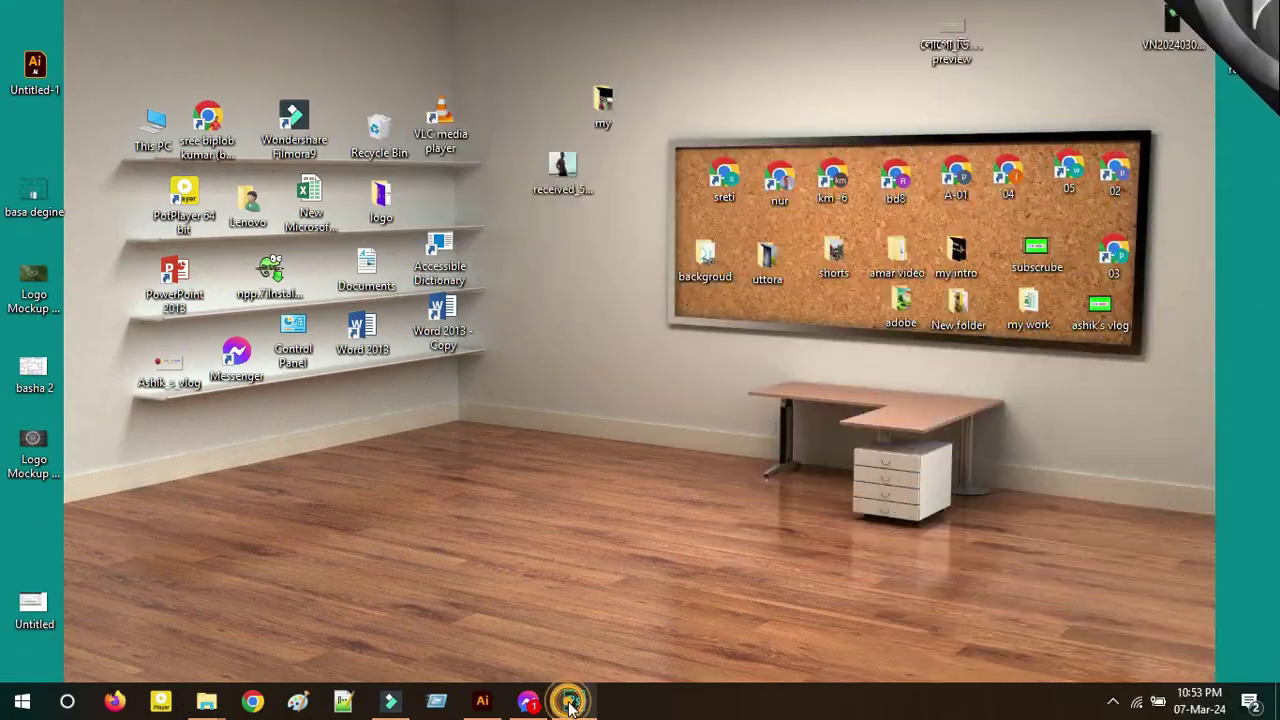
# - Save the panel wall mockup, view the wall texture mockup, then pick Illustrator's Ellipse tool
pyautogui.click(570, 705)
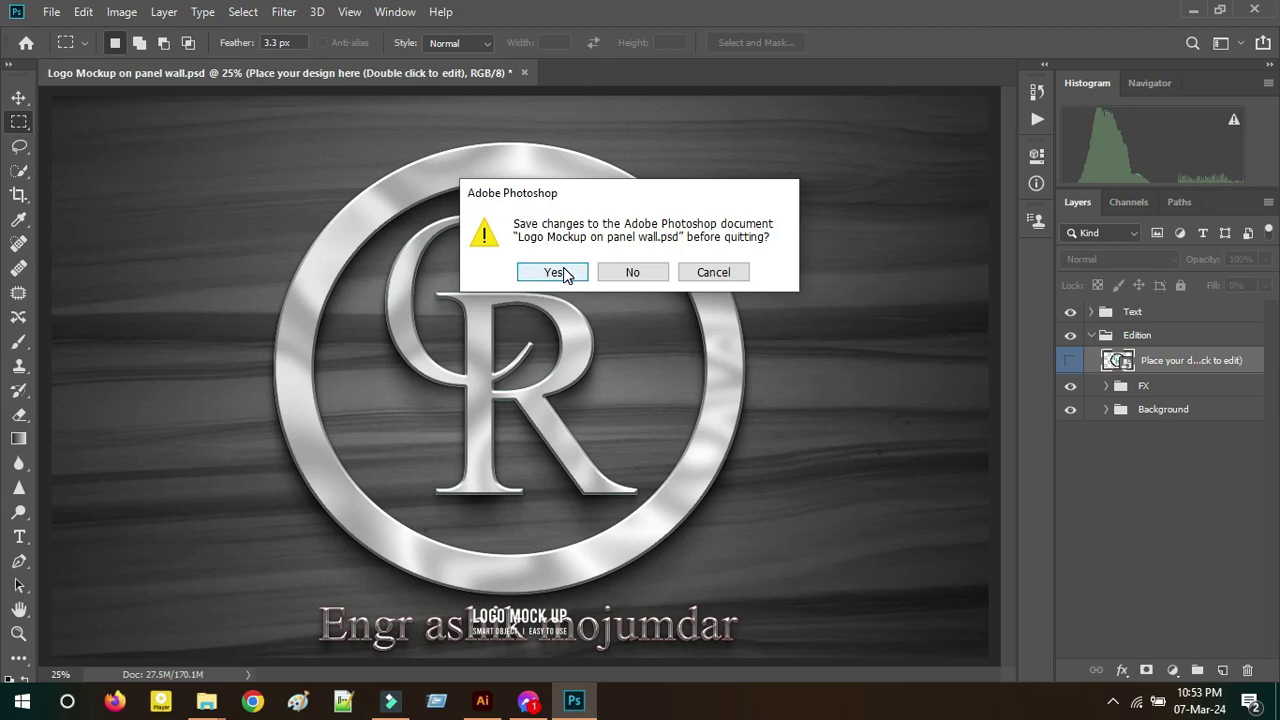
pyautogui.click(563, 274)
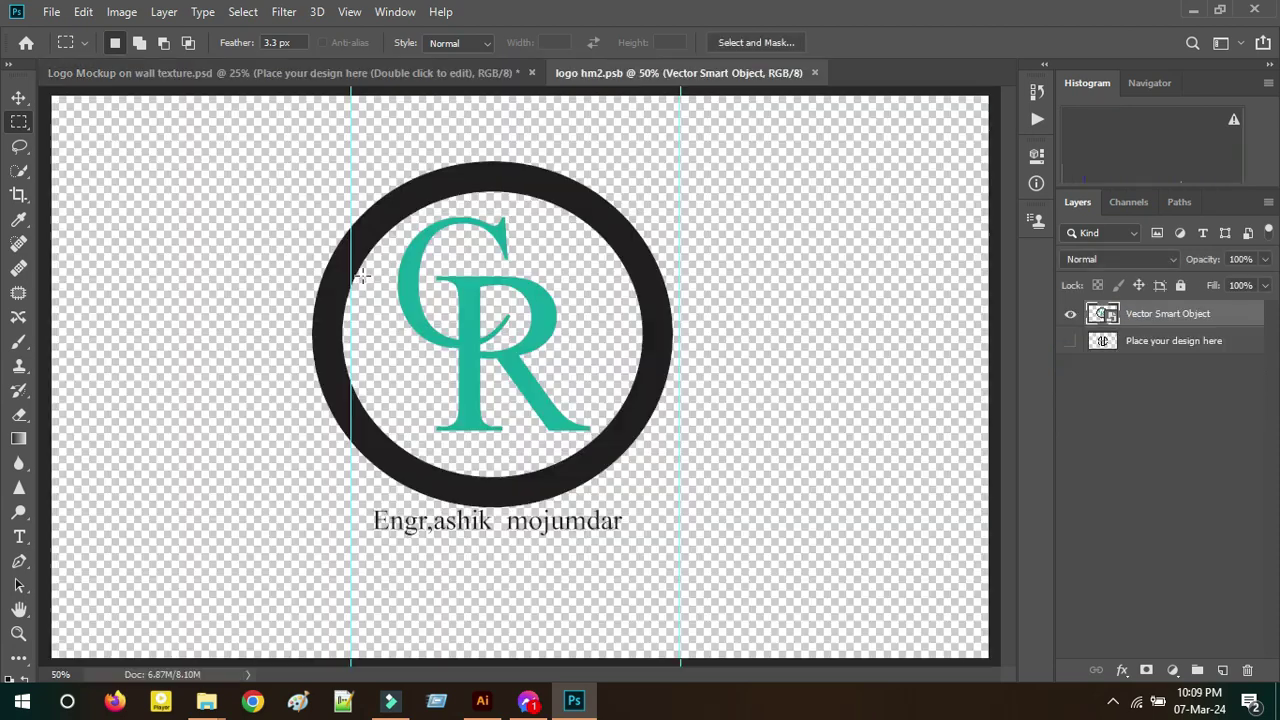
pyautogui.click(285, 75)
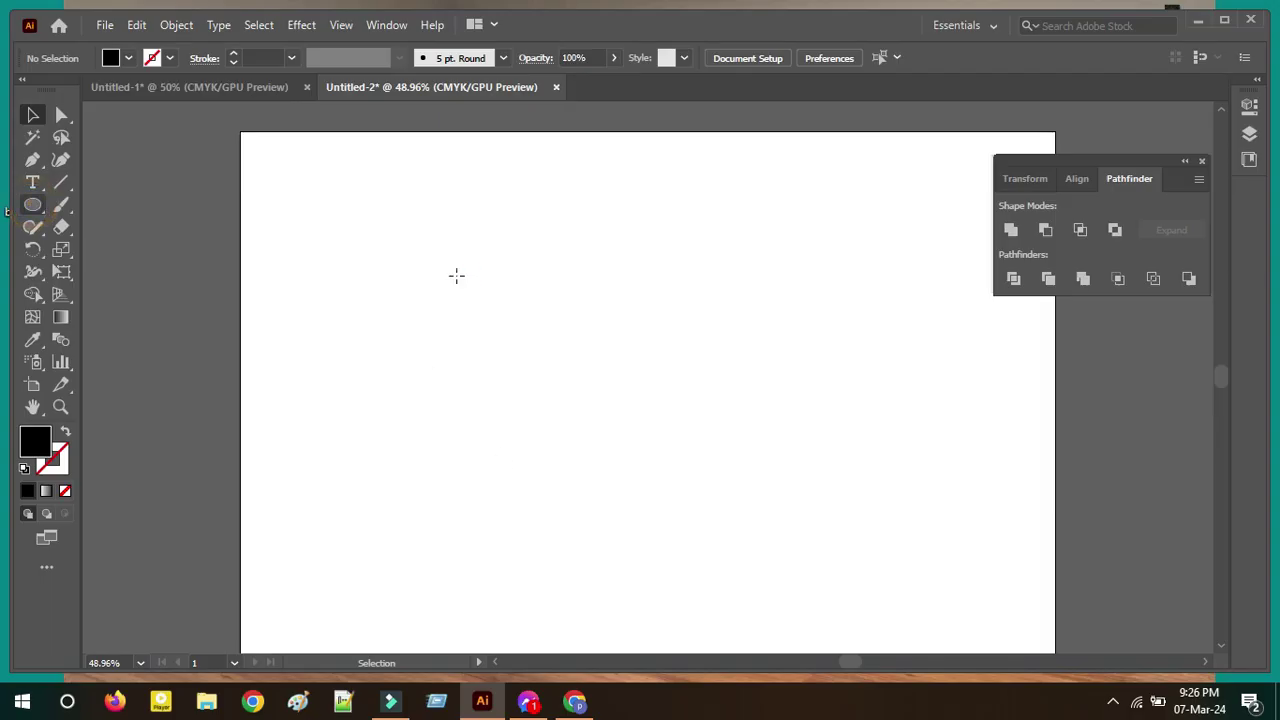
pyautogui.press('l')
# - Draw a circle on the artboard, then reposition and enlarge it
pyautogui.moveTo(474, 298); pyautogui.dragTo(846, 541)
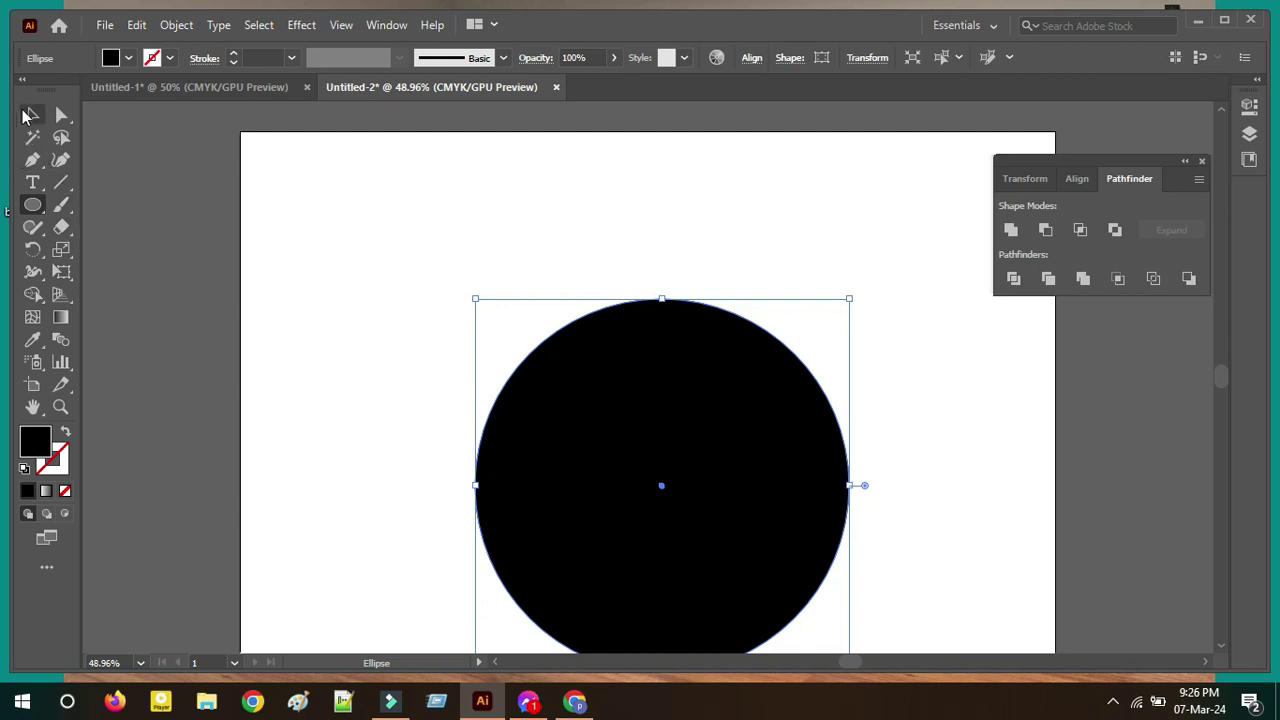
pyautogui.click(30, 113)
pyautogui.moveTo(580, 442); pyautogui.dragTo(543, 315)
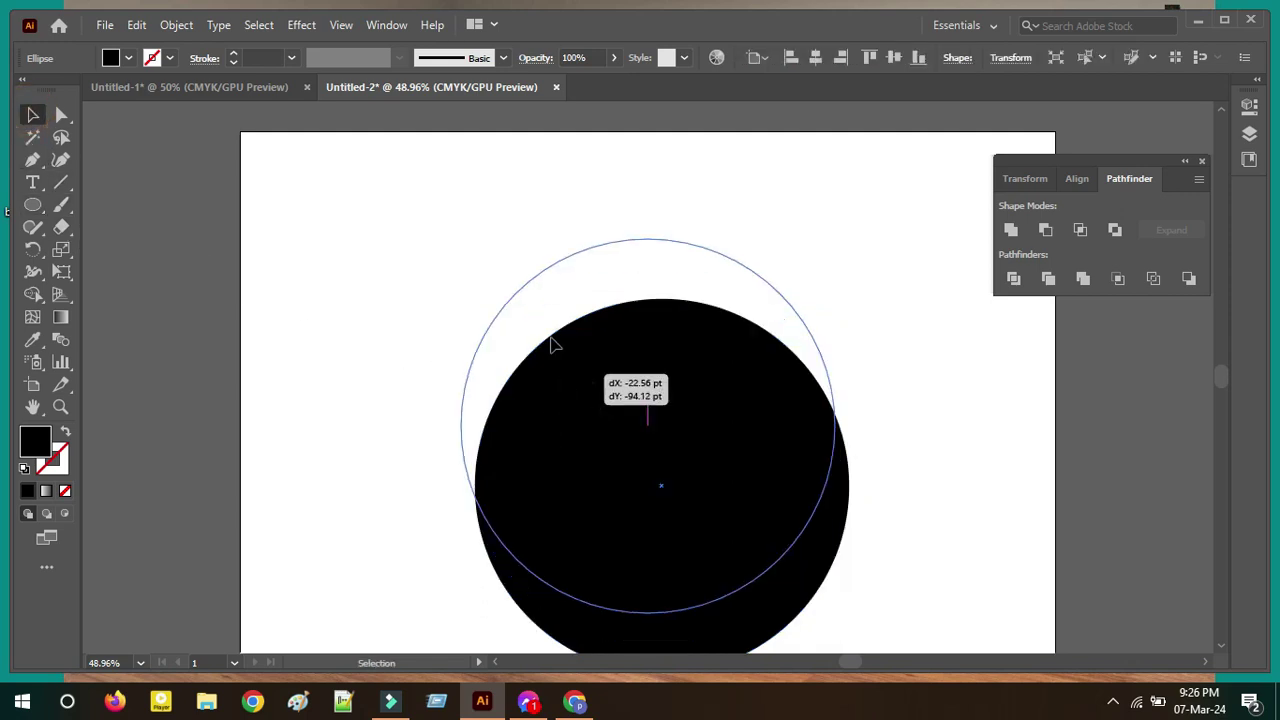
pyautogui.moveTo(613, 432); pyautogui.dragTo(613, 432)
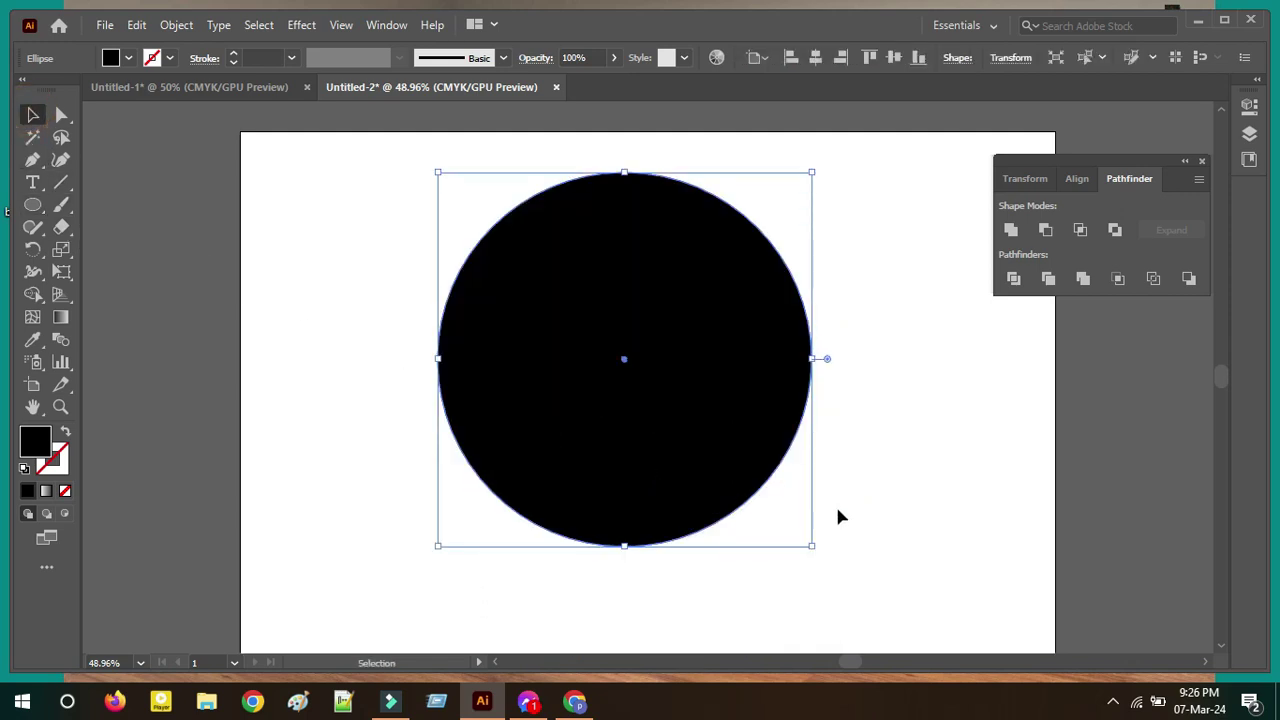
pyautogui.scroll(-1, 835, 503)
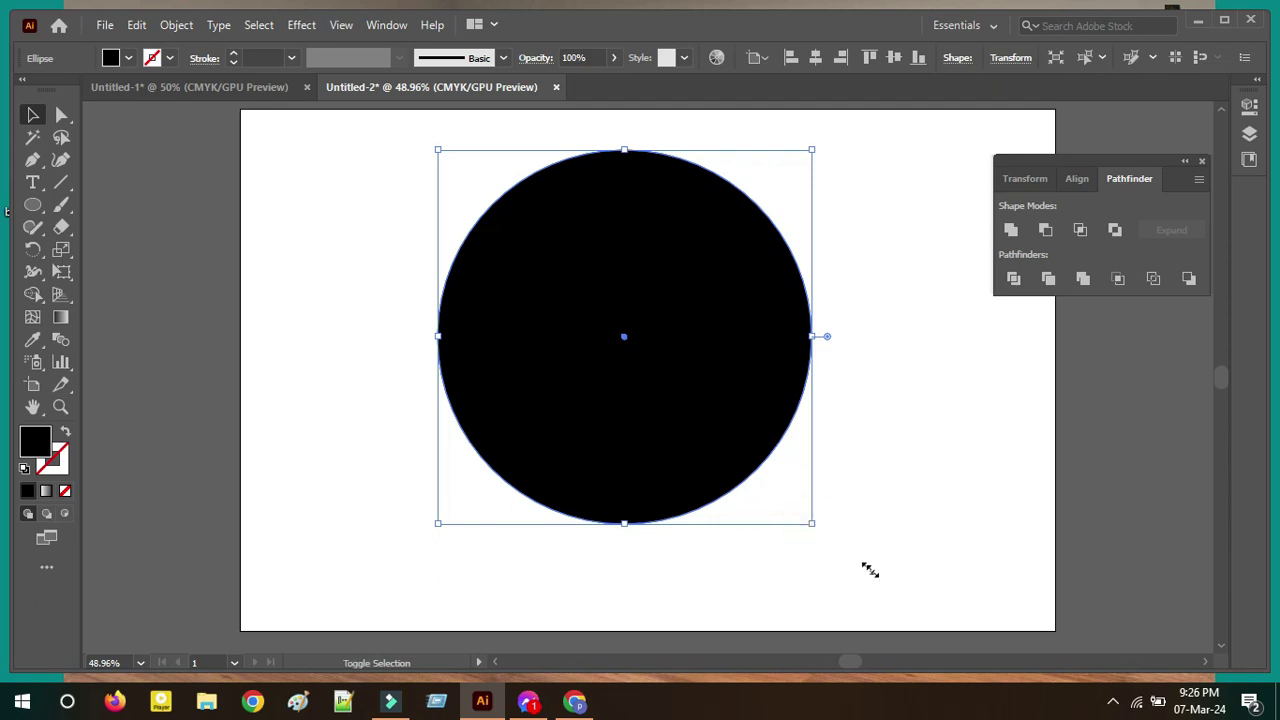
pyautogui.moveTo(811, 524); pyautogui.dragTo(887, 578)
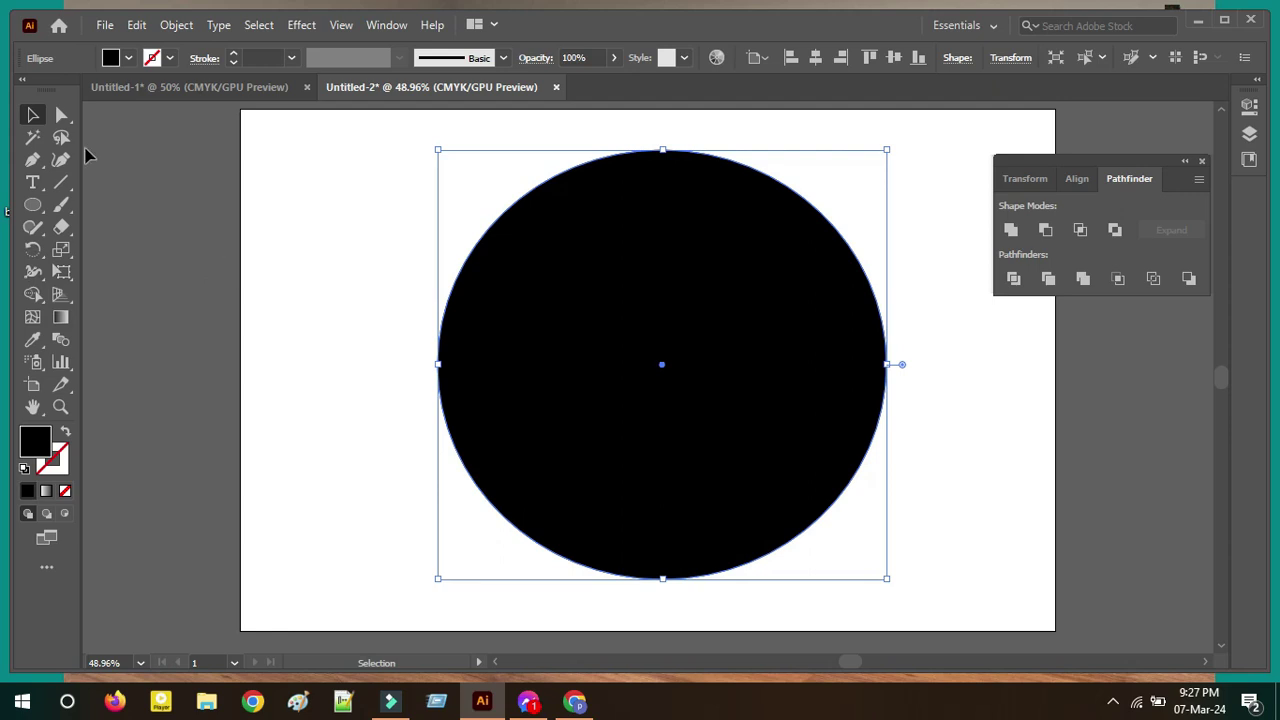
# - Give the circle no fill and a black 65 pt stroke
pyautogui.click(129, 58)
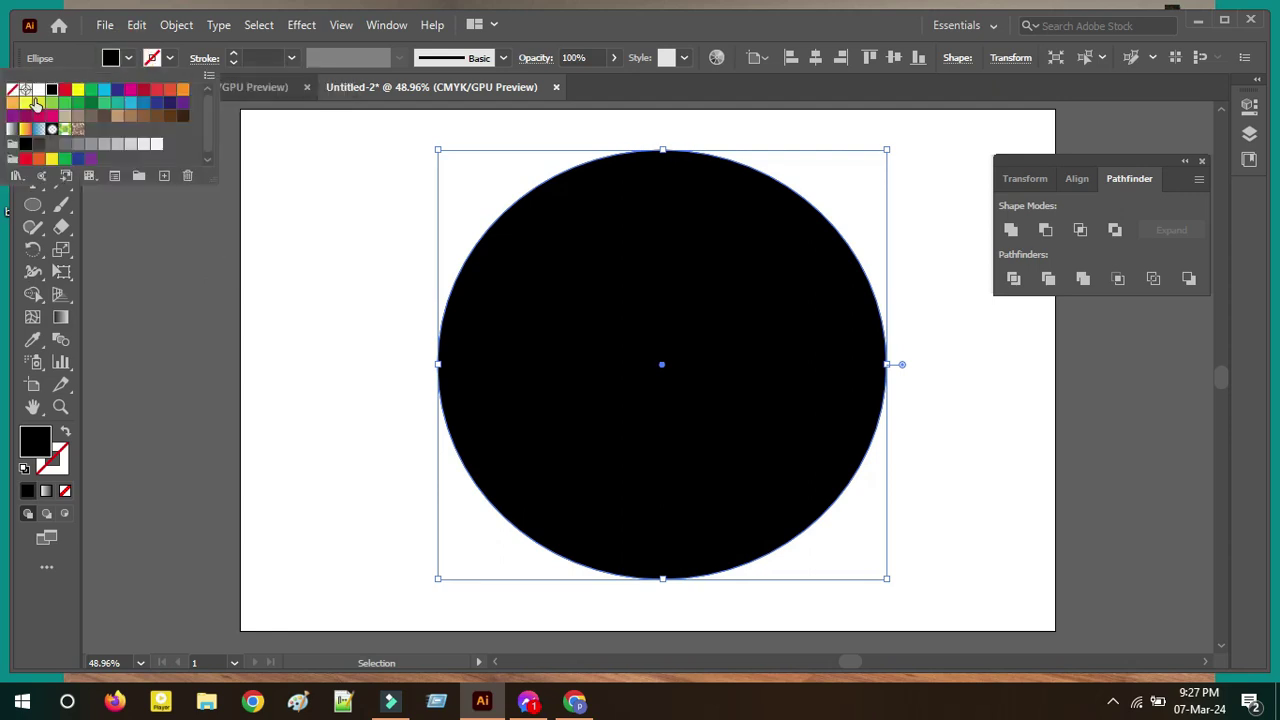
pyautogui.click(11, 91)
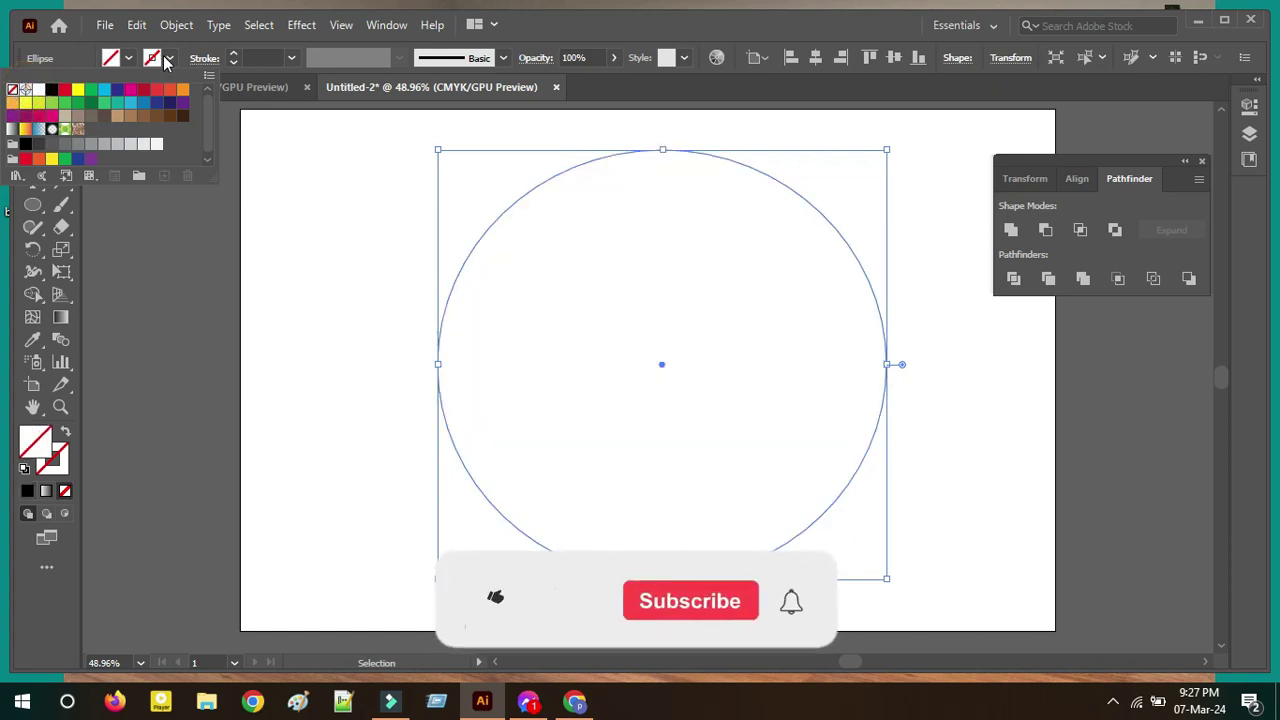
pyautogui.click(175, 58)
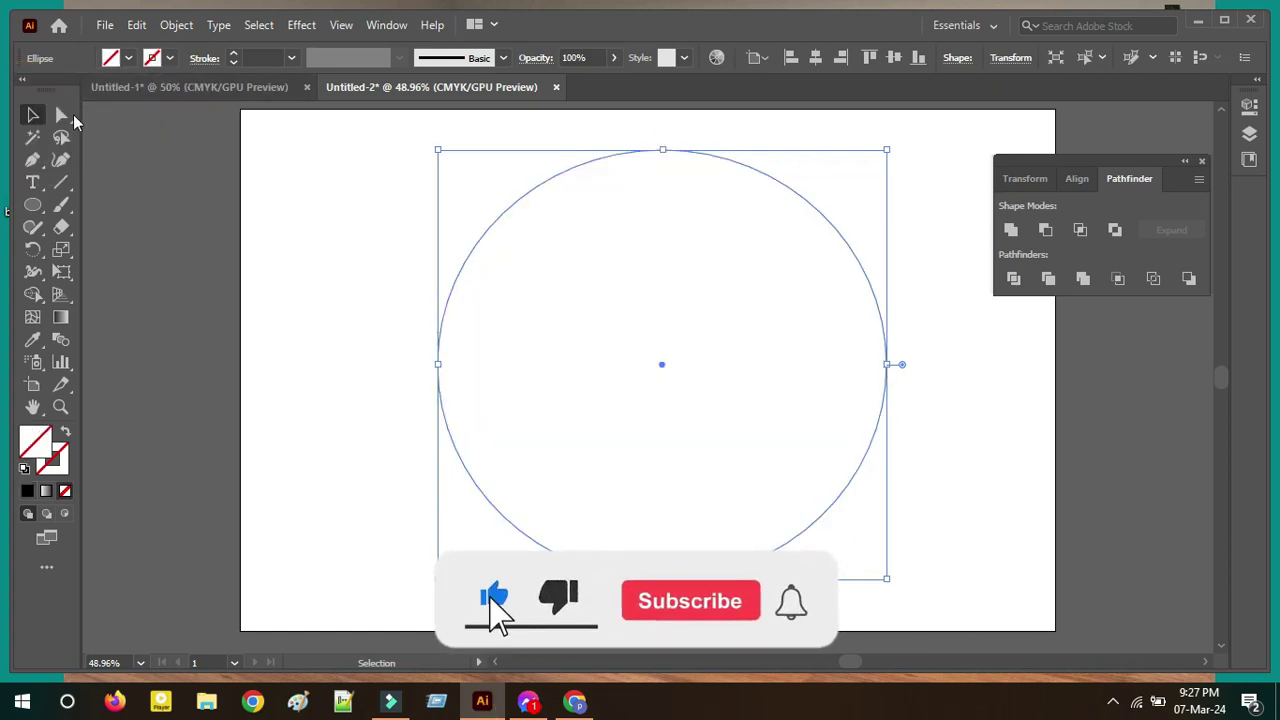
pyautogui.click(170, 58)
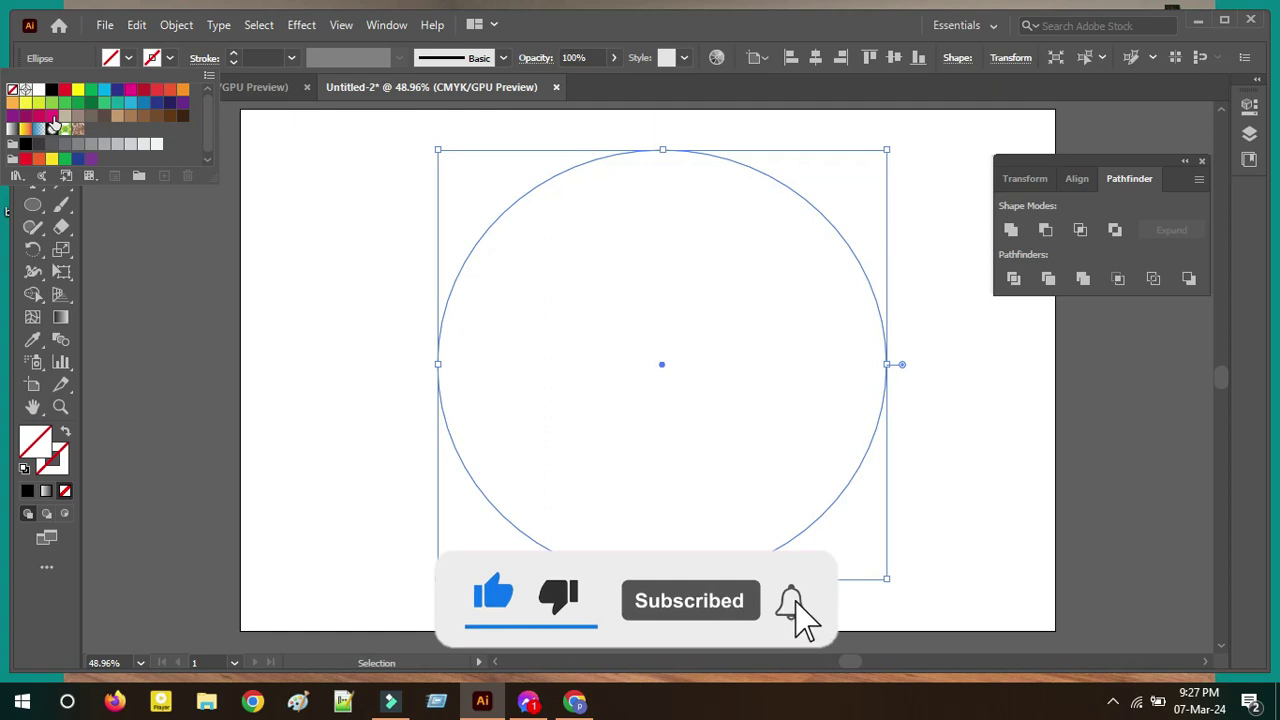
pyautogui.click(52, 90)
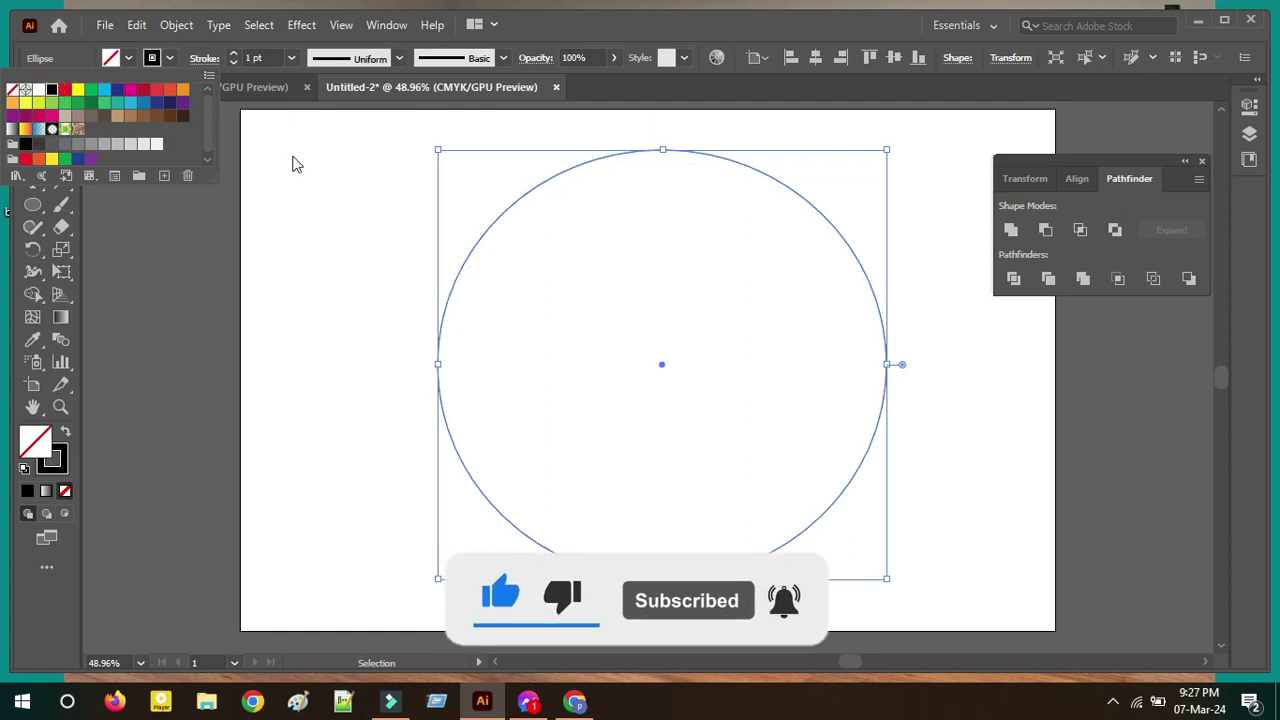
pyautogui.click(234, 53)
pyautogui.click(234, 53)
pyautogui.click(234, 53)
pyautogui.click(234, 53)
pyautogui.click(234, 53)
pyautogui.moveTo(234, 53); pyautogui.dragTo(230, 42)
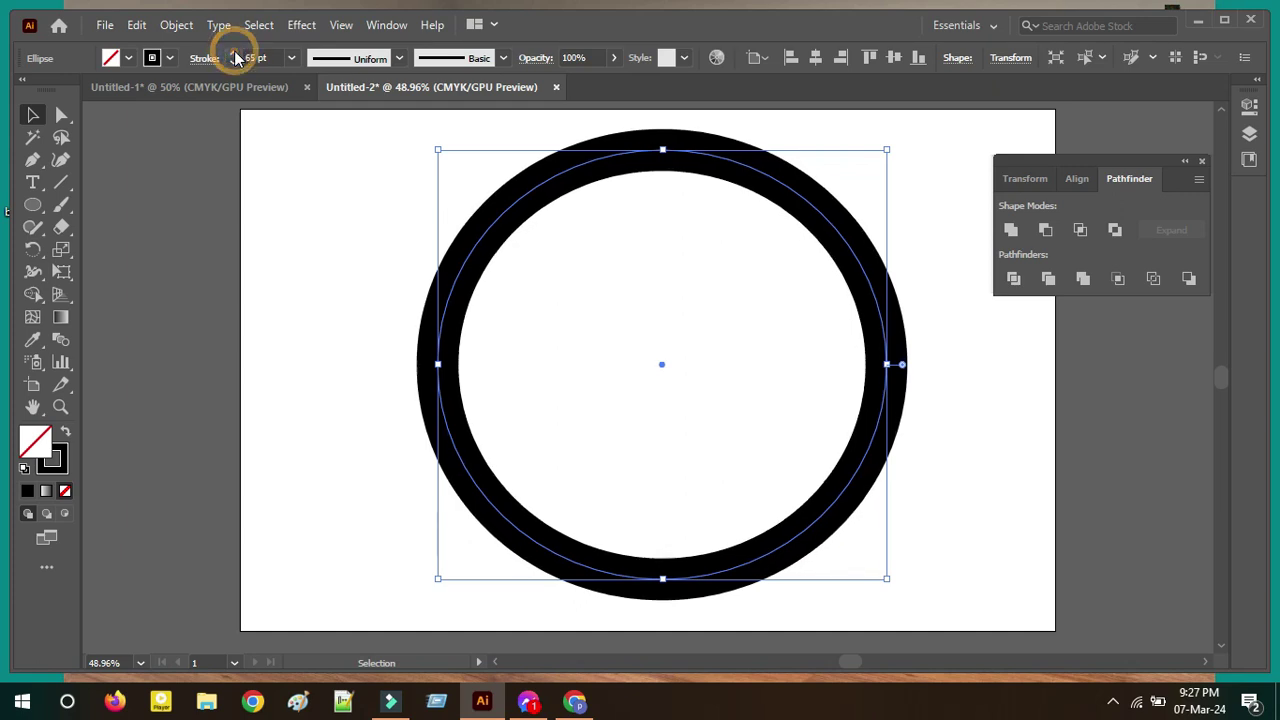
pyautogui.click(286, 272)
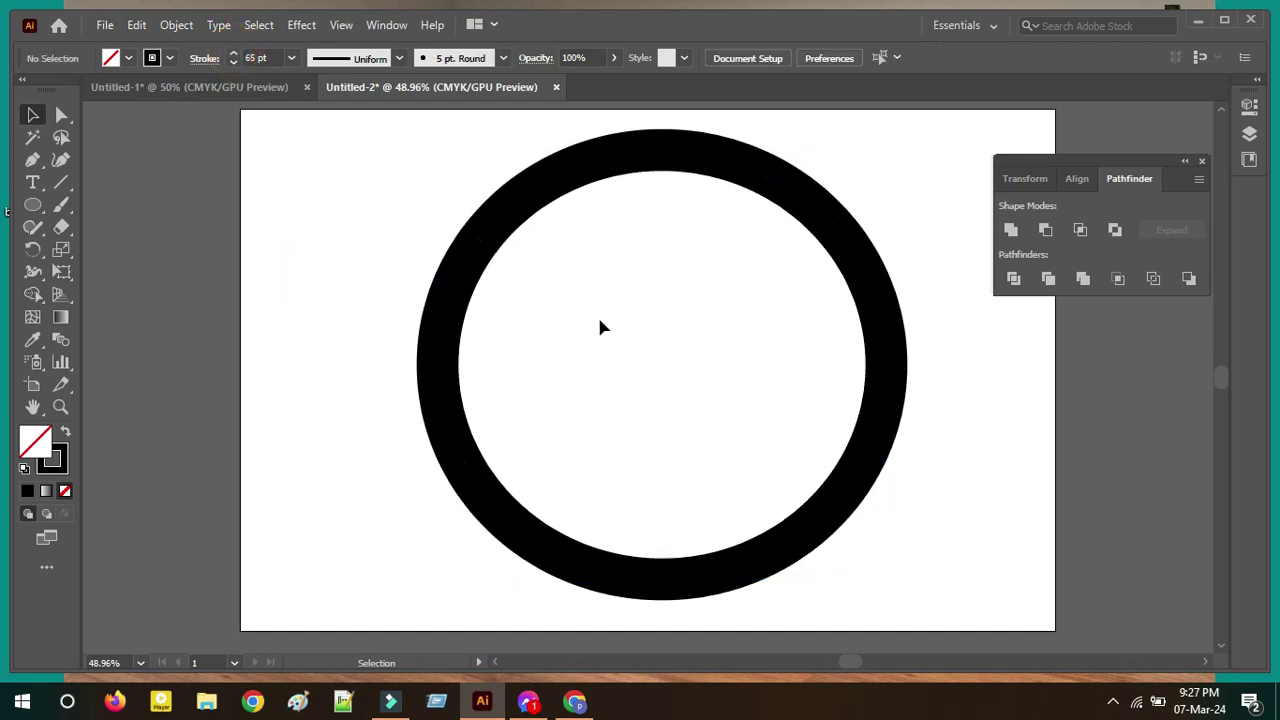
# - Type the letters 'CR' at the artboard's upper left
pyautogui.click(32, 182)
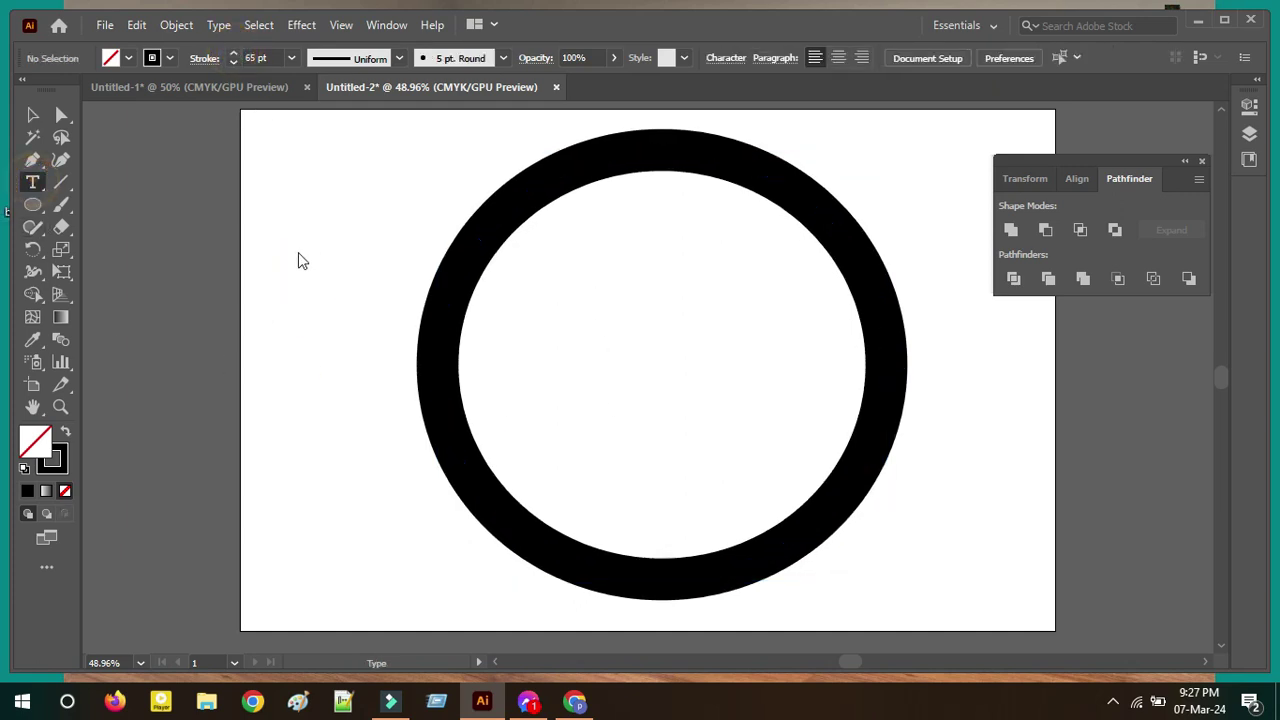
pyautogui.click(304, 214)
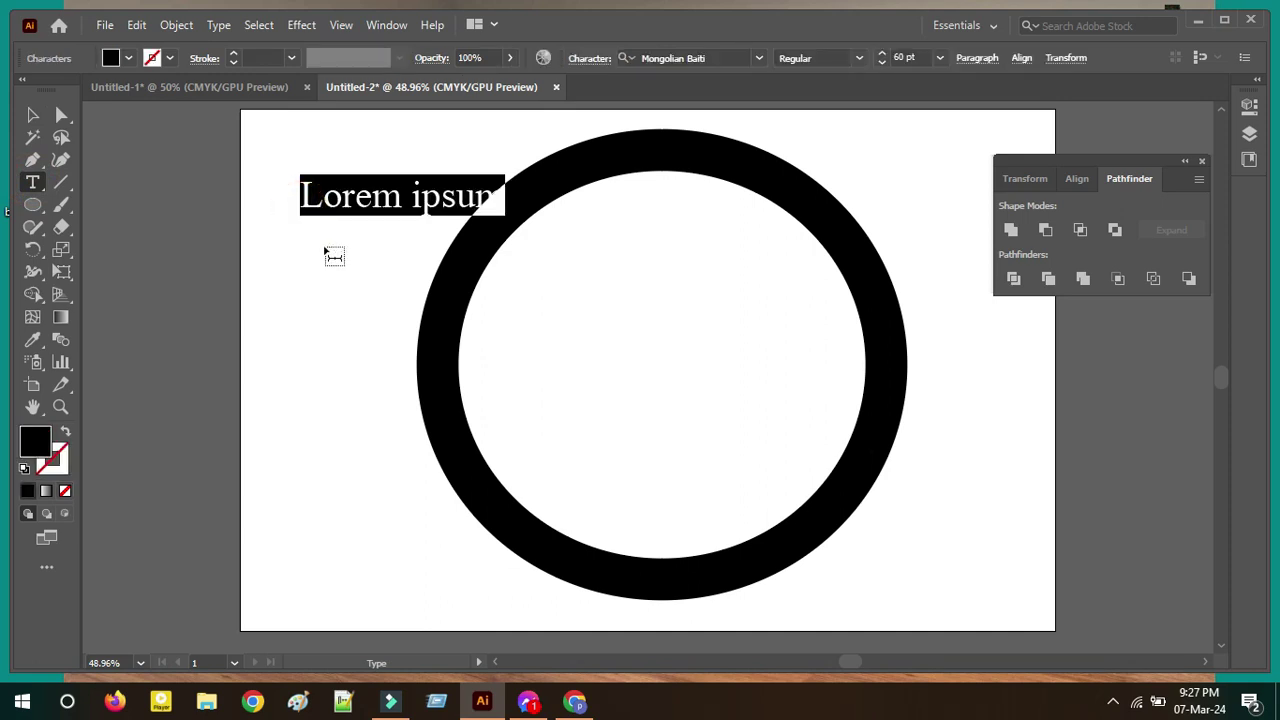
pyautogui.write('CR')
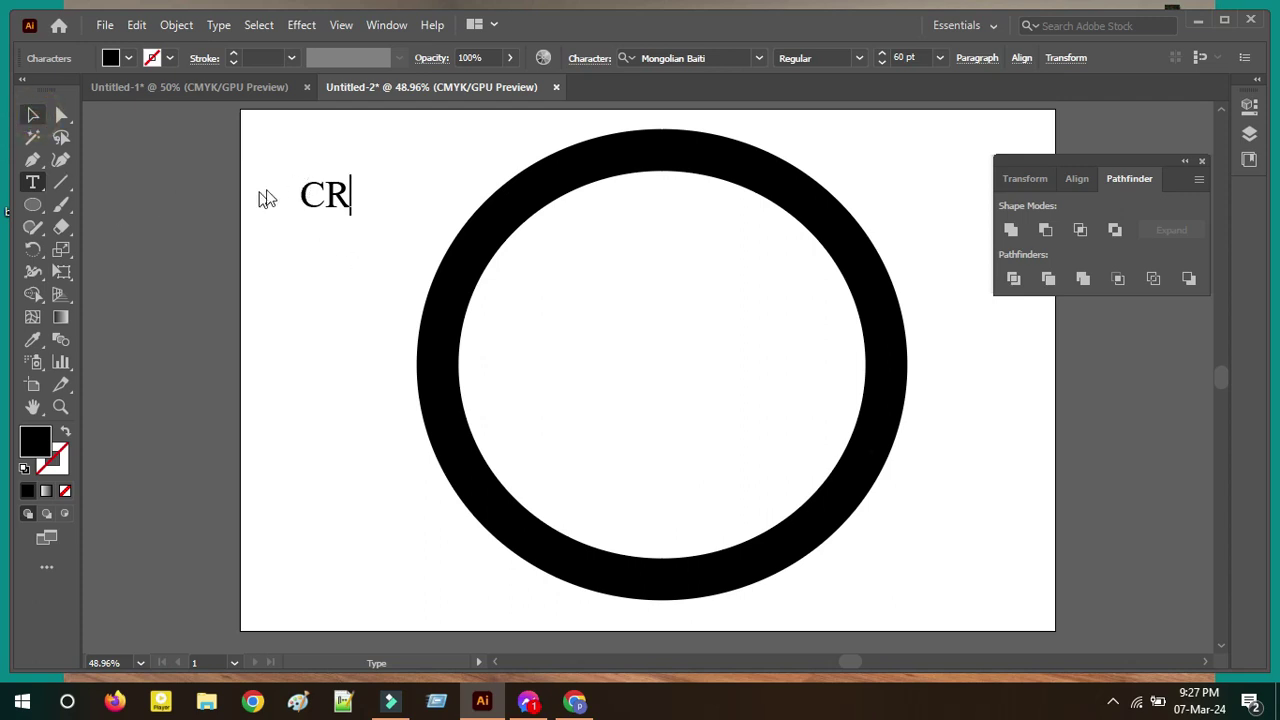
pyautogui.press('Escape')
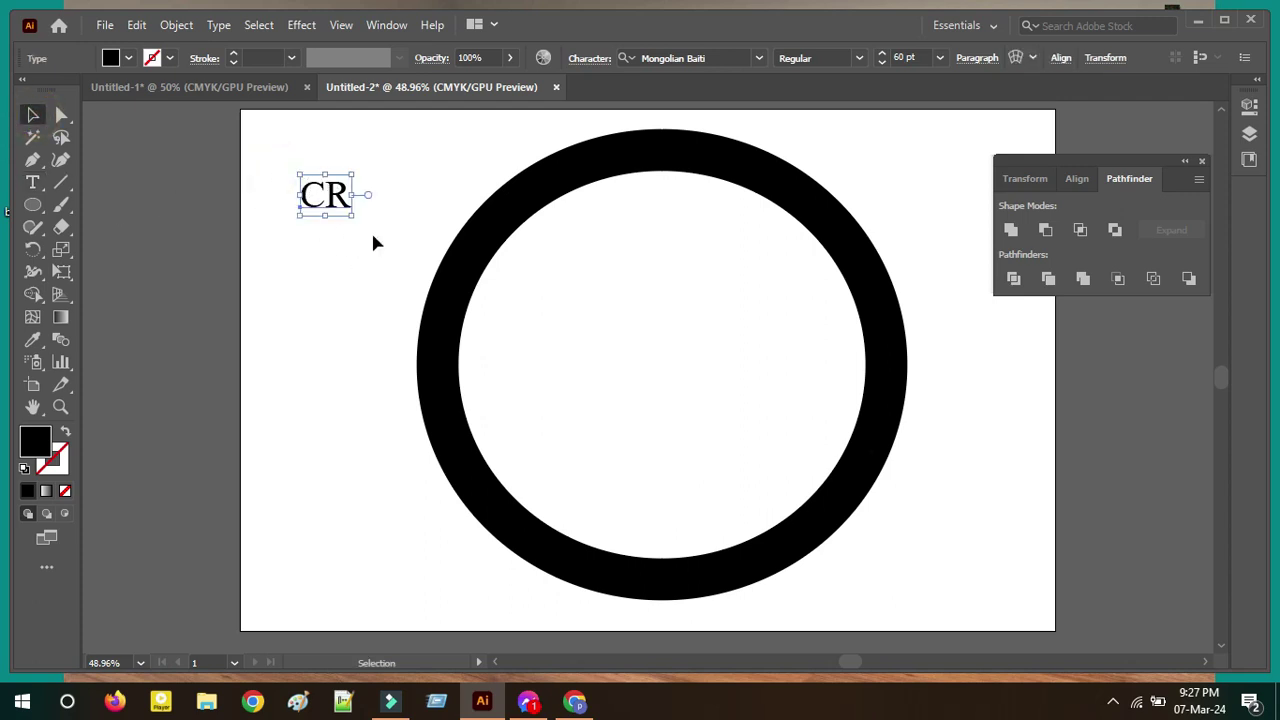
# - Enlarge the CR text to about 405 pt, move it up-left, and create outlines
pyautogui.moveTo(356, 217); pyautogui.dragTo(605, 416)
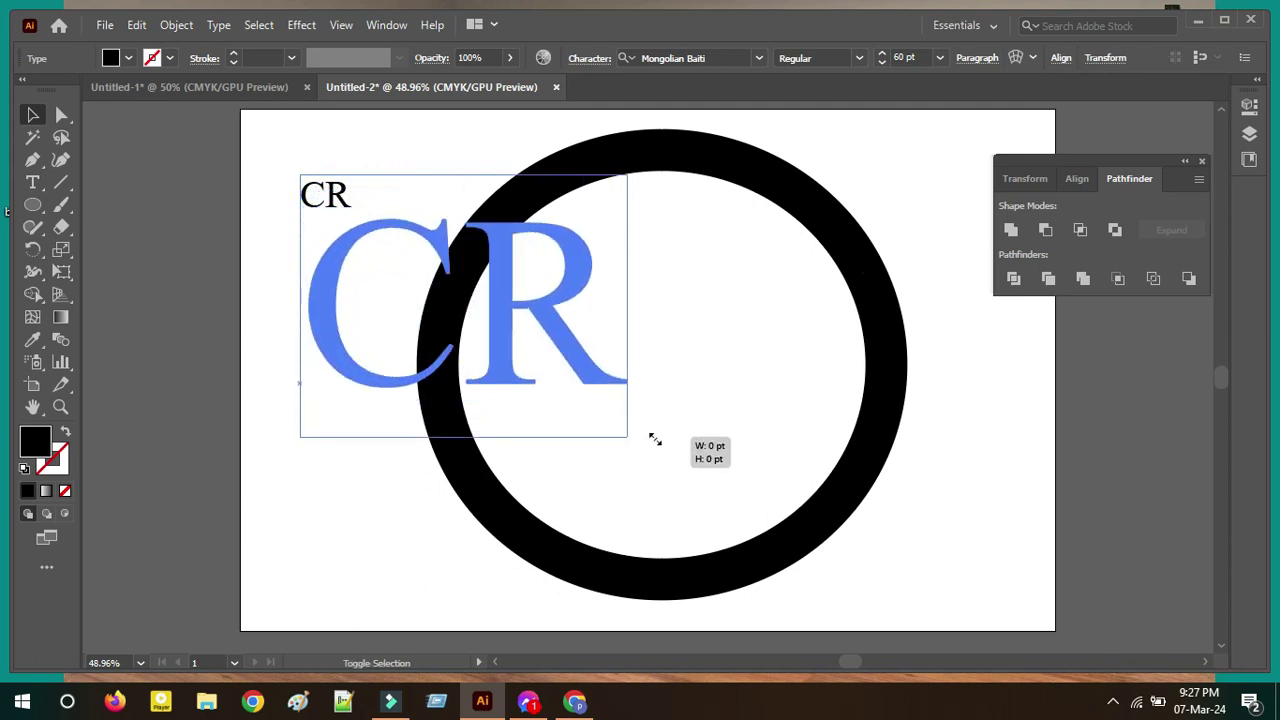
pyautogui.moveTo(605, 416); pyautogui.dragTo(688, 454)
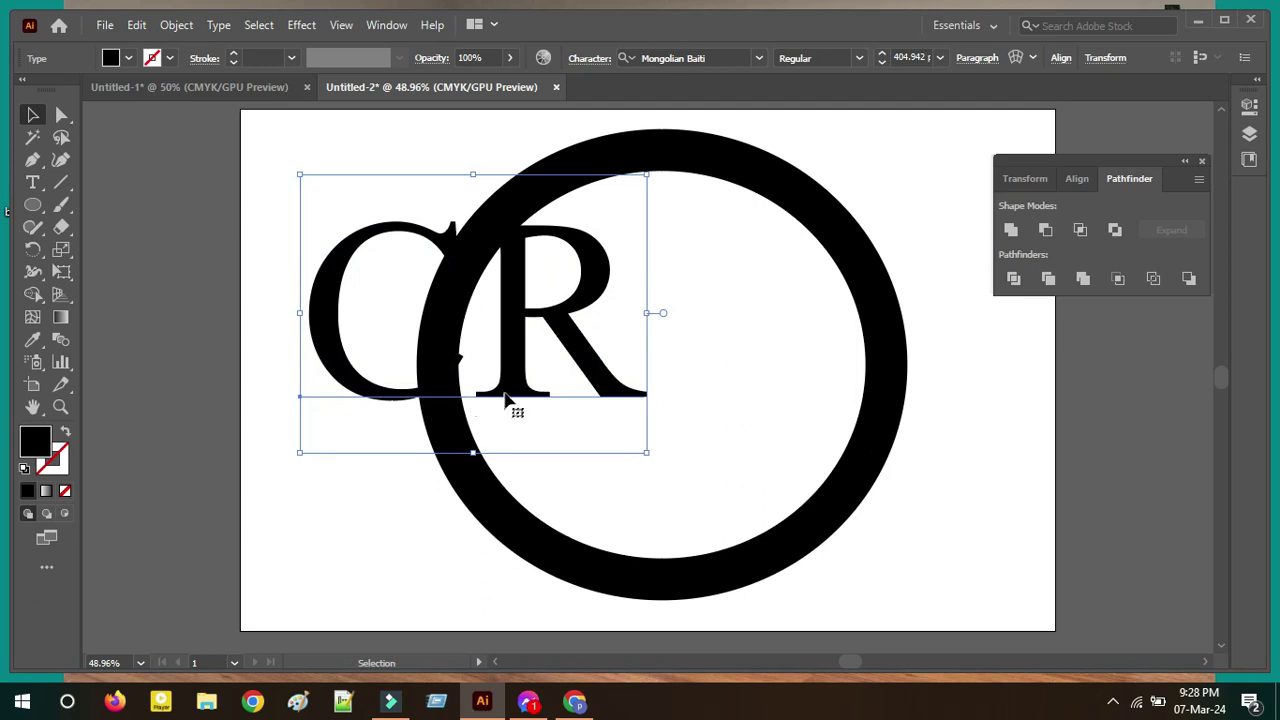
pyautogui.moveTo(505, 390)
pyautogui.mouseDown()
pyautogui.moveTo(377, 312)
pyautogui.moveTo(308, 318)
pyautogui.mouseUp()
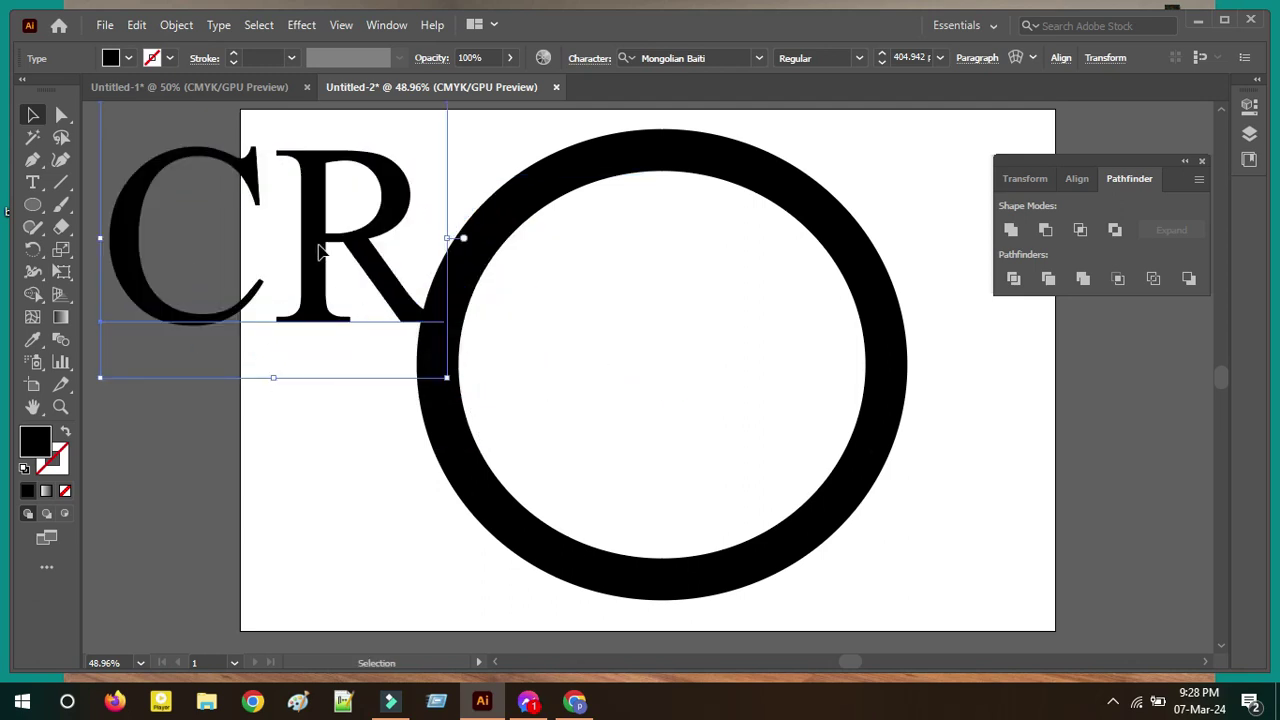
pyautogui.rightClick(318, 248)
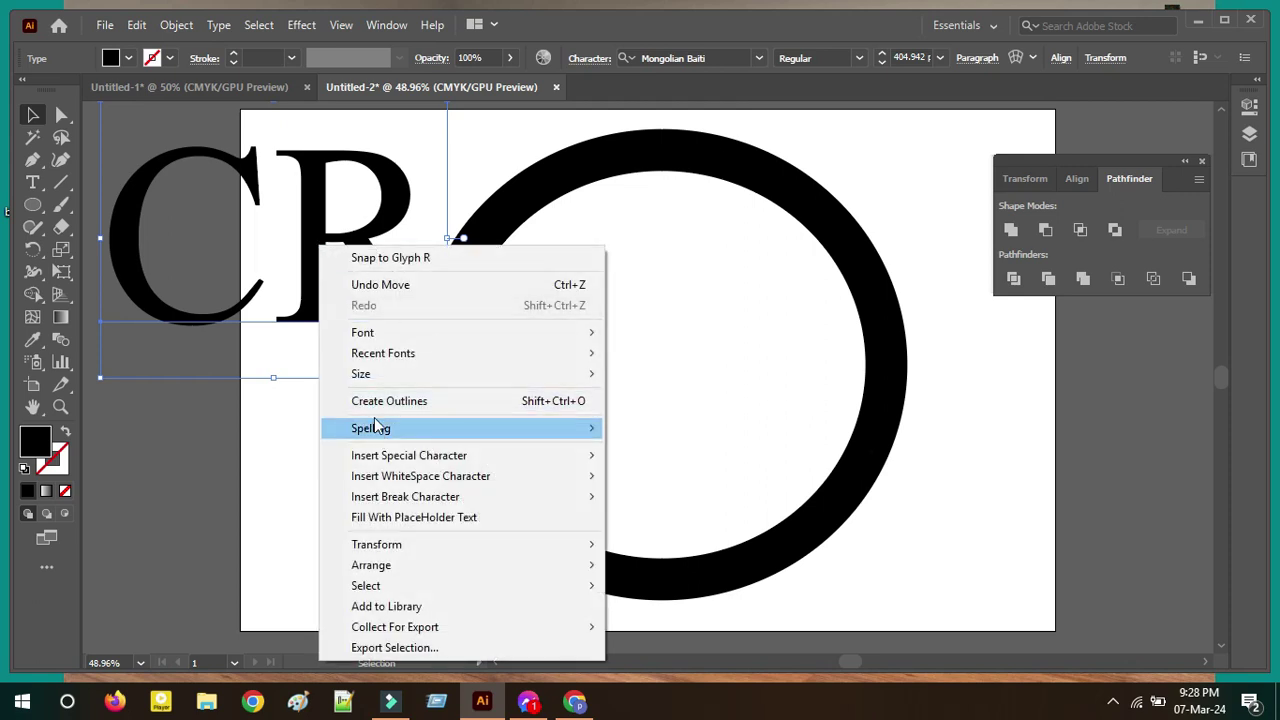
pyautogui.click(400, 405)
# - Ungroup the outlined CR into separate C and R letter shapes
pyautogui.click(309, 406)
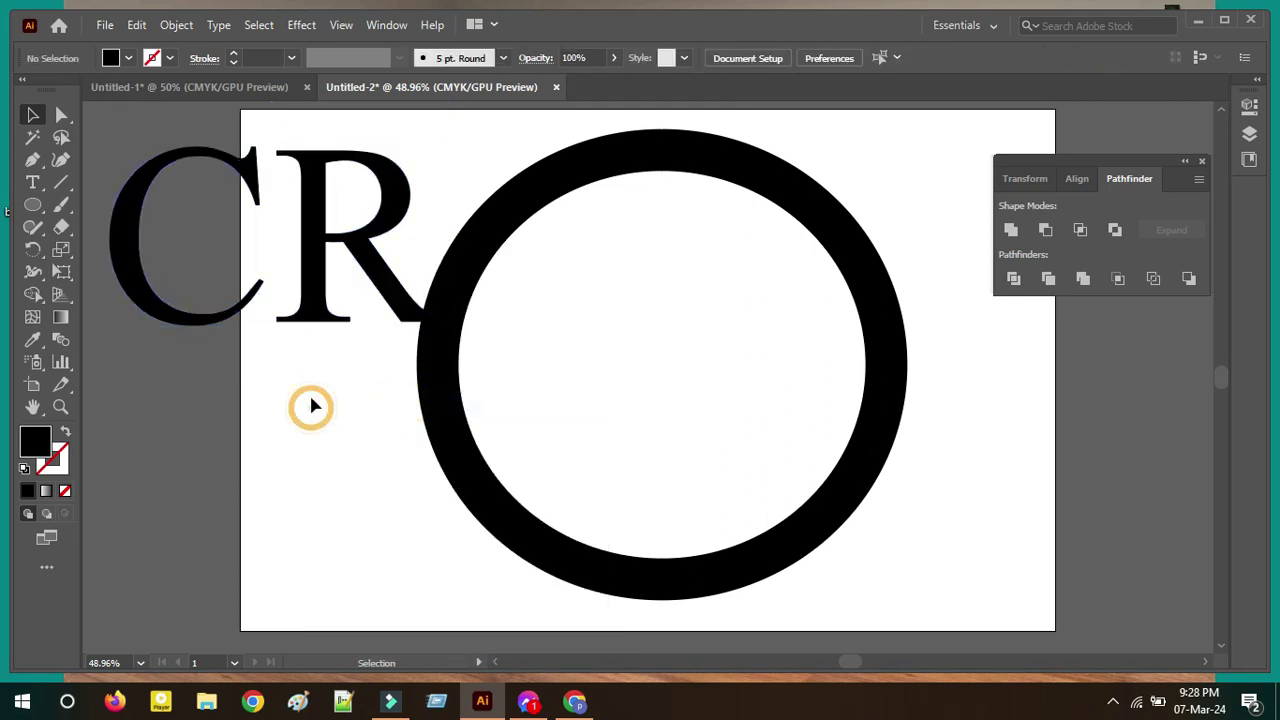
pyautogui.click(300, 287)
pyautogui.rightClick(307, 264)
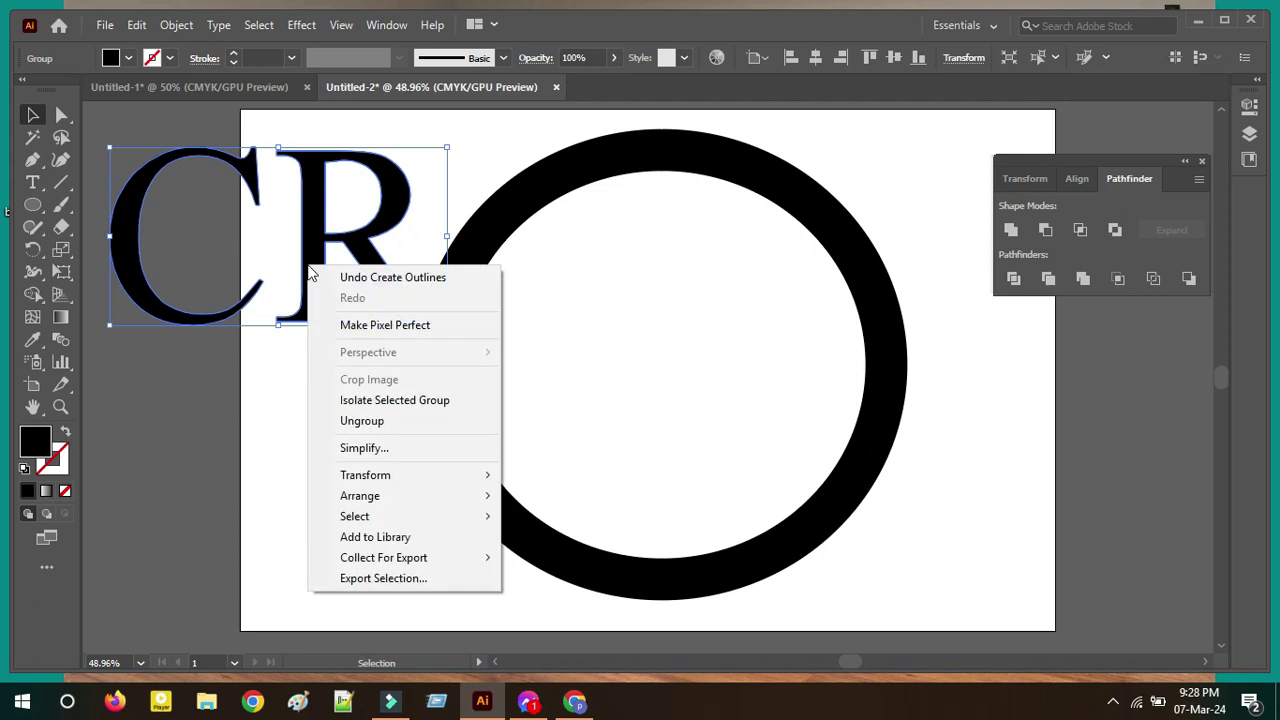
pyautogui.click(350, 421)
pyautogui.click(309, 368)
pyautogui.click(306, 263)
# - Move the R and C into the ring so they overlap, enlarging the R slightly
pyautogui.moveTo(302, 263); pyautogui.dragTo(664, 455)
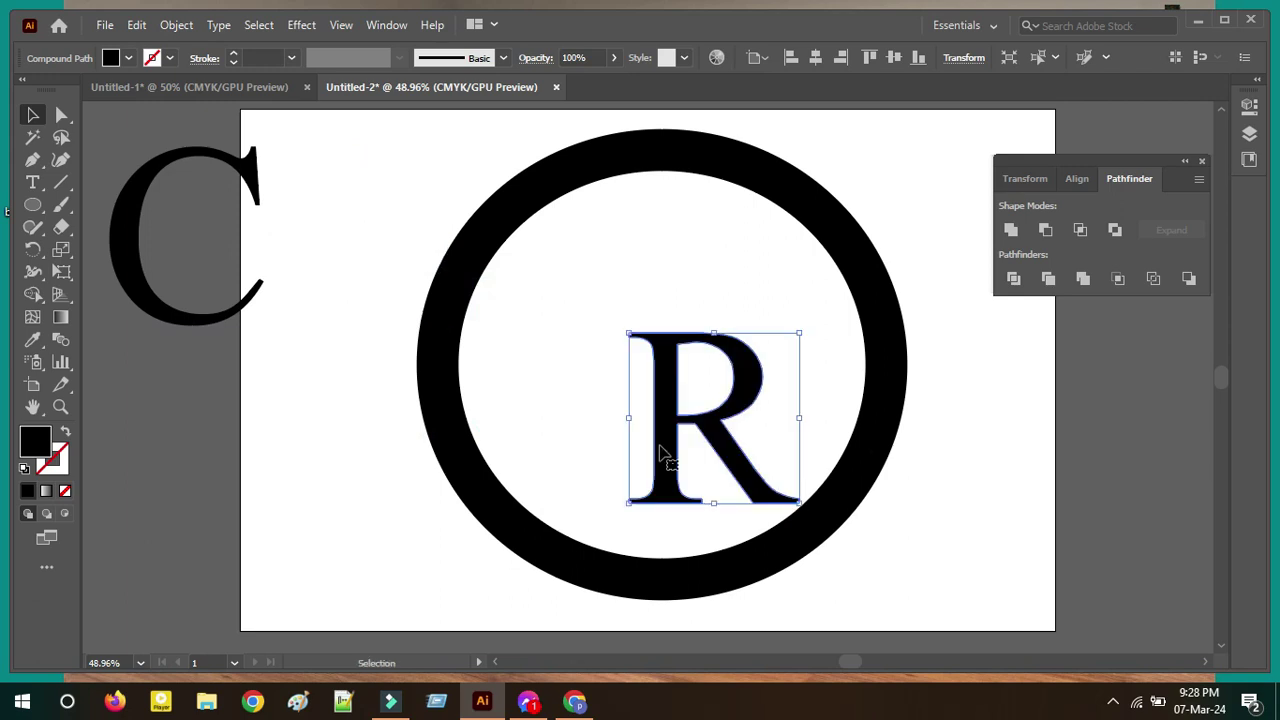
pyautogui.moveTo(127, 279)
pyautogui.mouseDown()
pyautogui.moveTo(575, 370)
pyautogui.moveTo(553, 343)
pyautogui.mouseUp()
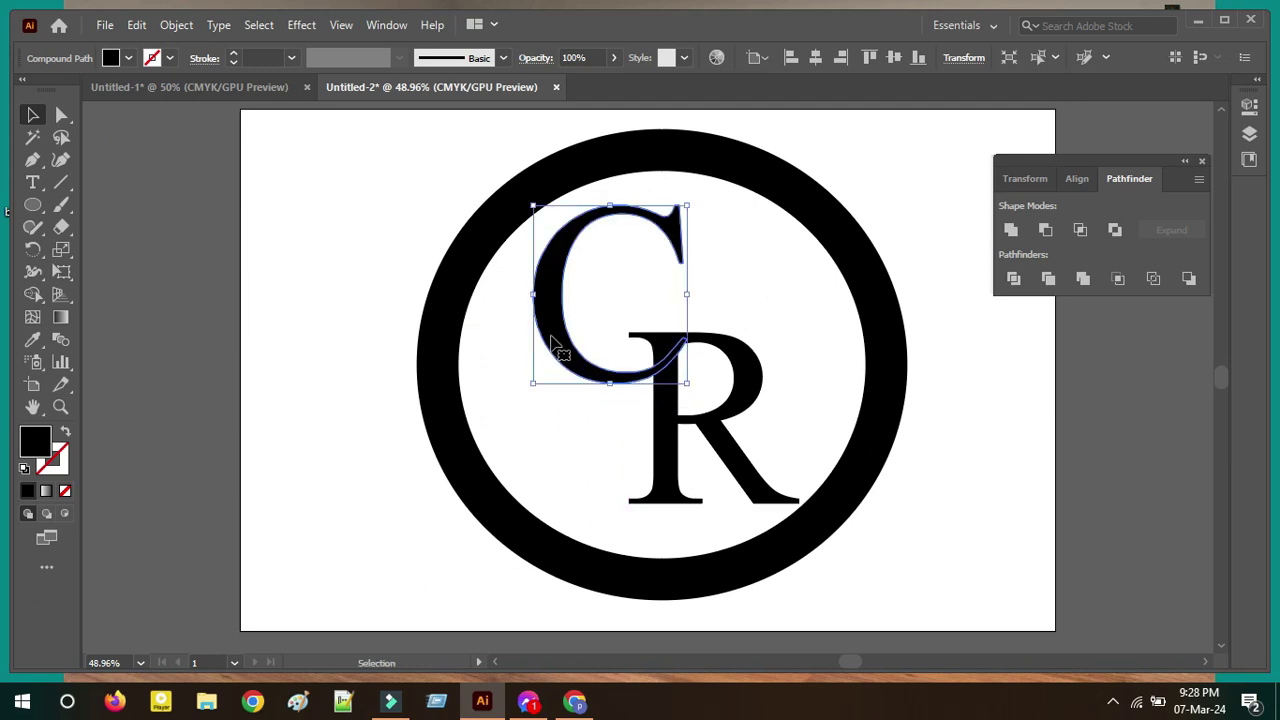
pyautogui.moveTo(670, 440); pyautogui.dragTo(660, 412)
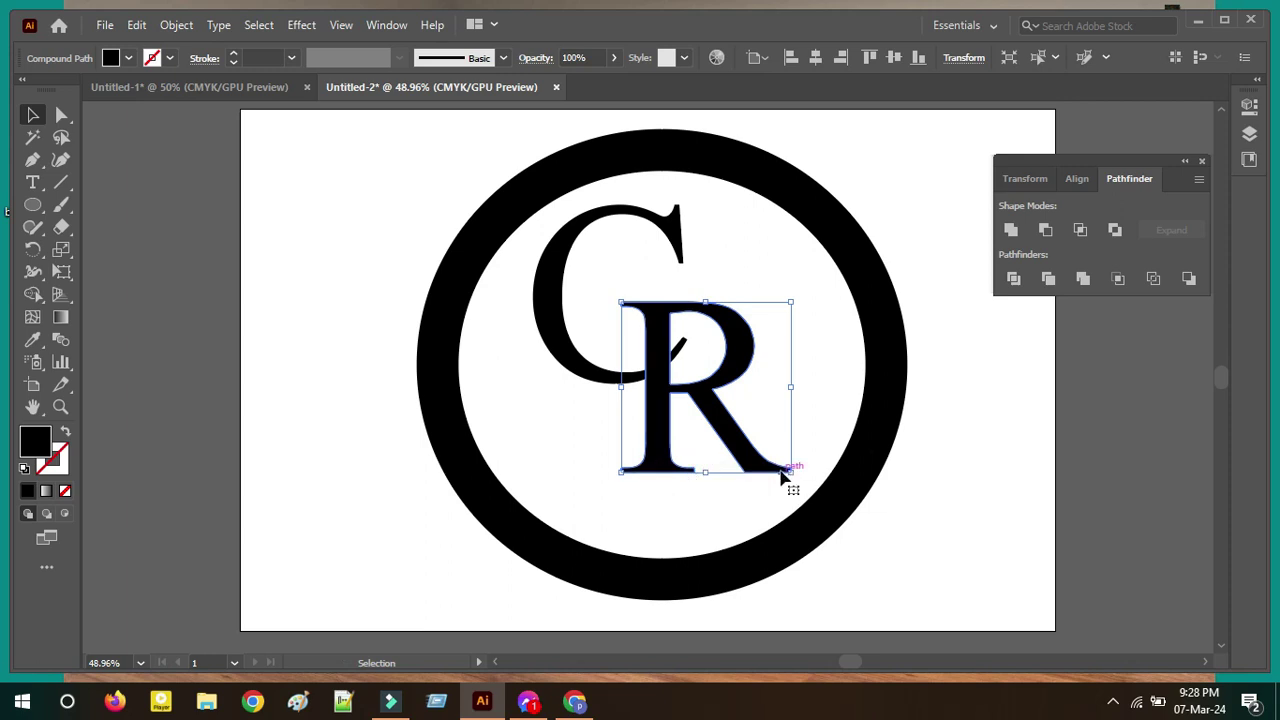
pyautogui.moveTo(786, 478); pyautogui.dragTo(813, 494)
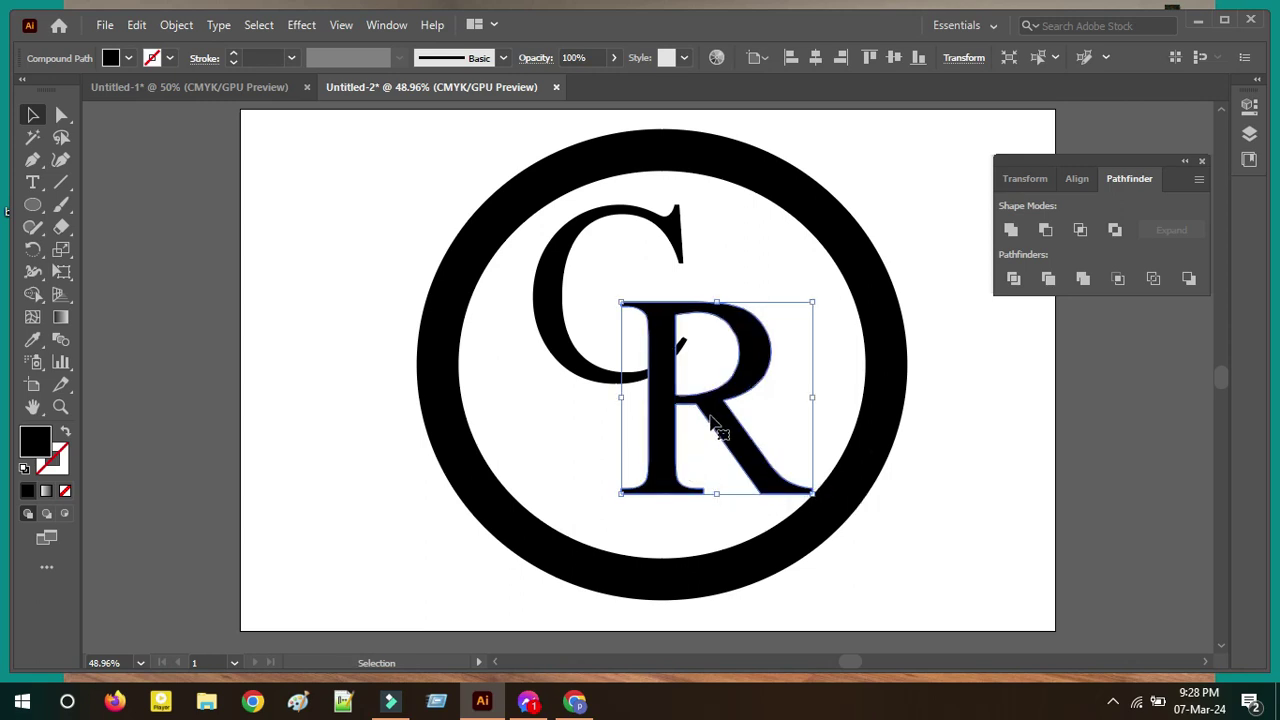
# - Fine-tune the R's size and position to balance the monogram inside the ring
pyautogui.press('Left')
pyautogui.press('Left')
pyautogui.press('Left')
pyautogui.press('Left')
pyautogui.press('Left')
pyautogui.press('Left')
pyautogui.press('Left')
pyautogui.press('Left')
pyautogui.press('Left')
pyautogui.press('Left')
pyautogui.press('Left')
pyautogui.press('Left')
pyautogui.press('Left')
pyautogui.press('Up')
pyautogui.press('Up')
pyautogui.press('Left')
pyautogui.press('Left')
pyautogui.press('Left')
pyautogui.press('Left')
pyautogui.press('Left')
pyautogui.press('Up')
pyautogui.press('Up')
pyautogui.press('Left')
pyautogui.press('Left')
pyautogui.press('Up')
pyautogui.press('Up')
pyautogui.press('Left')
pyautogui.press('Left')
pyautogui.press('Left')
pyautogui.press('Left')
pyautogui.press('Left')
pyautogui.press('Up')
pyautogui.press('Up')
pyautogui.press('Up')
pyautogui.press('Up')
pyautogui.press('Up')
pyautogui.press('Up')
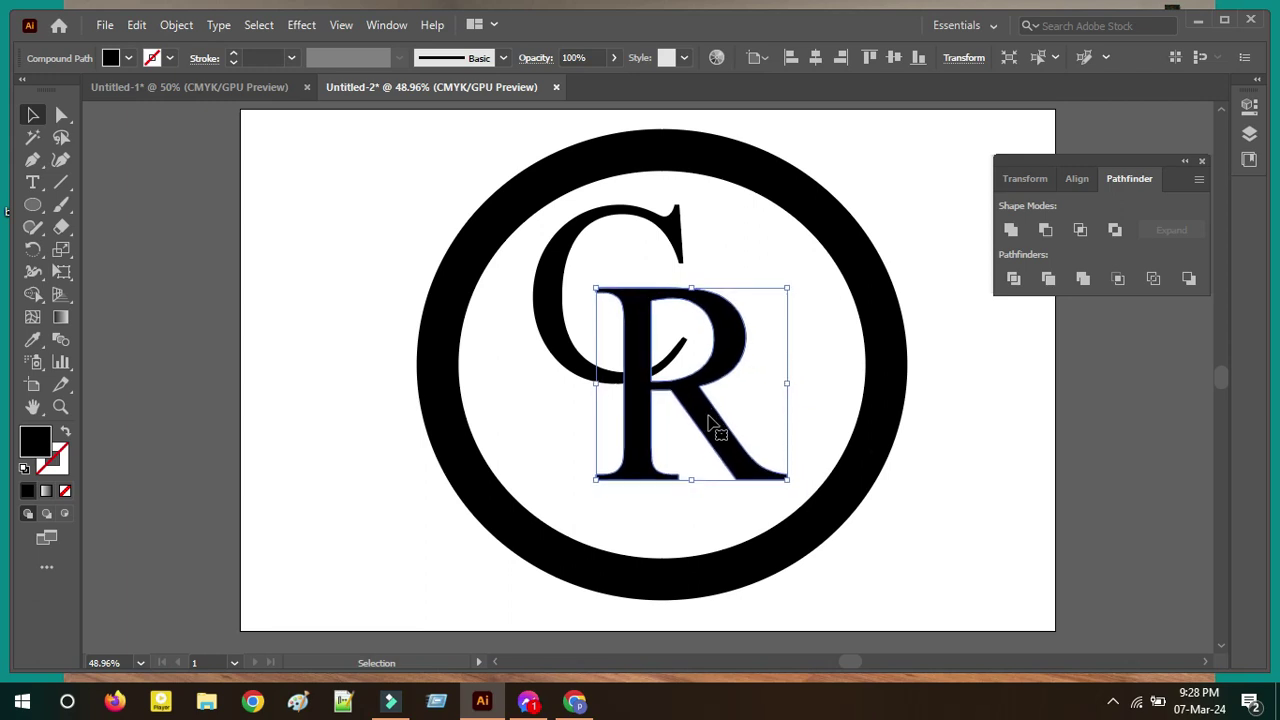
pyautogui.moveTo(787, 480); pyautogui.dragTo(805, 497)
pyautogui.press('Left')
pyautogui.press('Left')
pyautogui.press('Left')
pyautogui.press('Left')
pyautogui.press('Left')
pyautogui.press('Left')
pyautogui.press('Left')
pyautogui.press('Left')
pyautogui.press('Left')
pyautogui.press('Left')
pyautogui.press('Left')
pyautogui.press('Left')
pyautogui.press('Up')
pyautogui.press('Up')
pyautogui.press('Up')
pyautogui.press('Up')
pyautogui.press('Up')
pyautogui.press('Up')
pyautogui.press('Up')
pyautogui.press('Up')
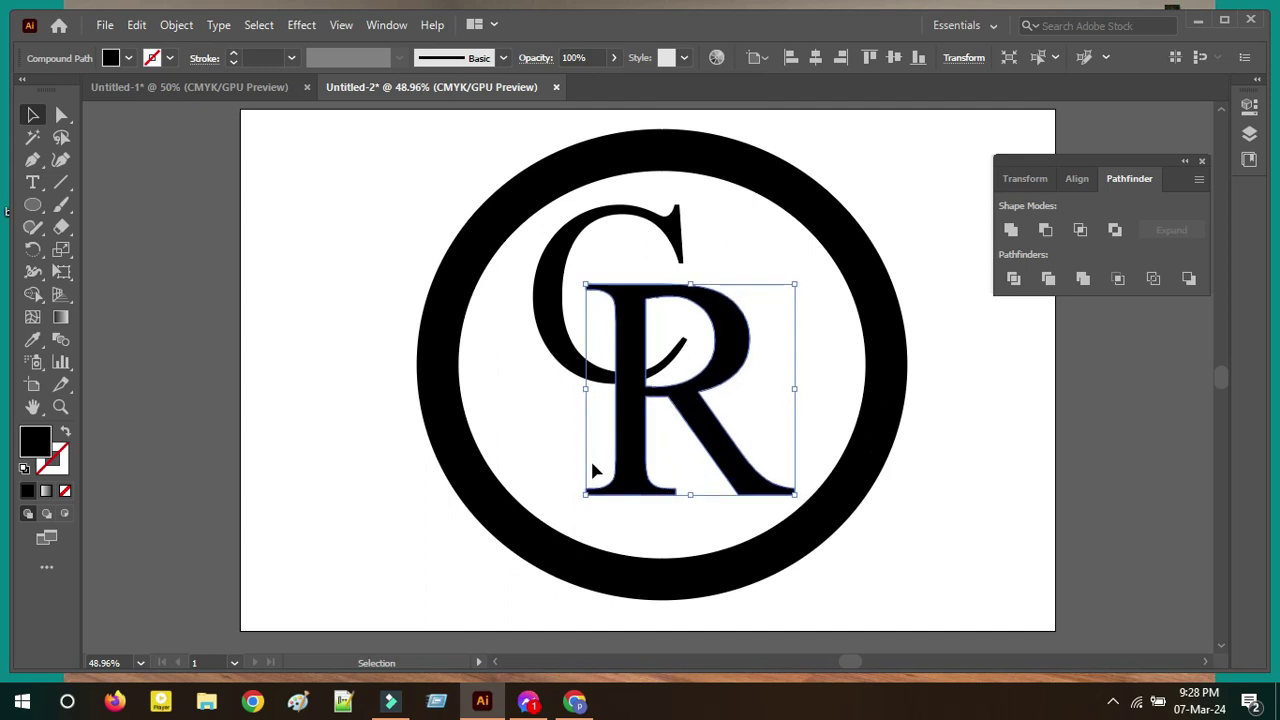
pyautogui.press('Down')
pyautogui.press('Down')
pyautogui.press('Down')
pyautogui.press('Down')
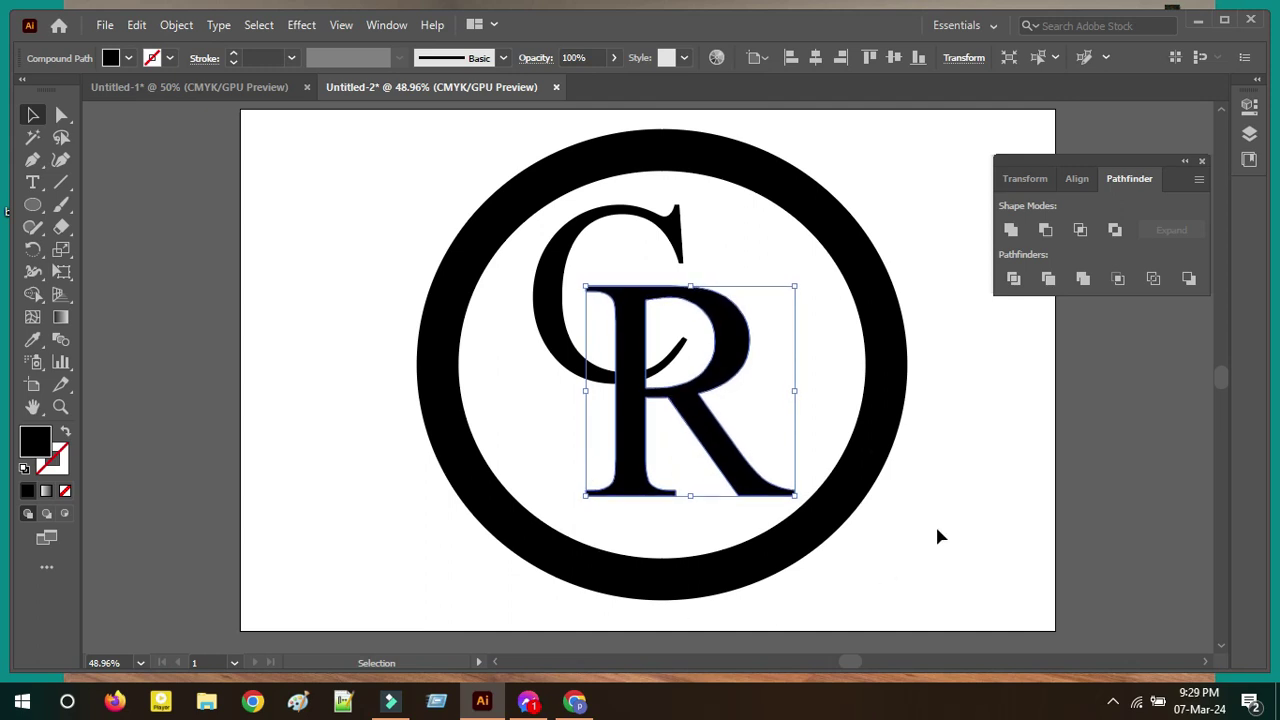
pyautogui.click(937, 531)
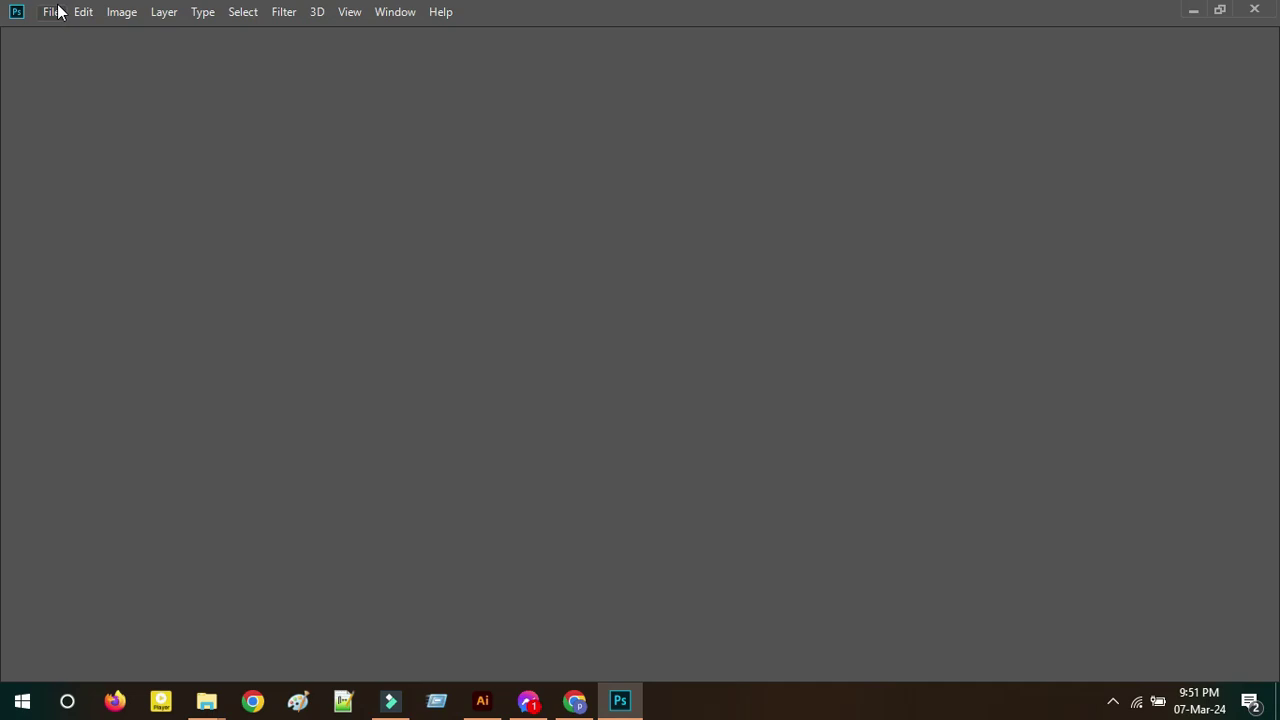
pyautogui.click(56, 11)
# - Open 'Logo Mockup on wall texture' and edit its 'Place your design here' smart object
pyautogui.click(76, 48)
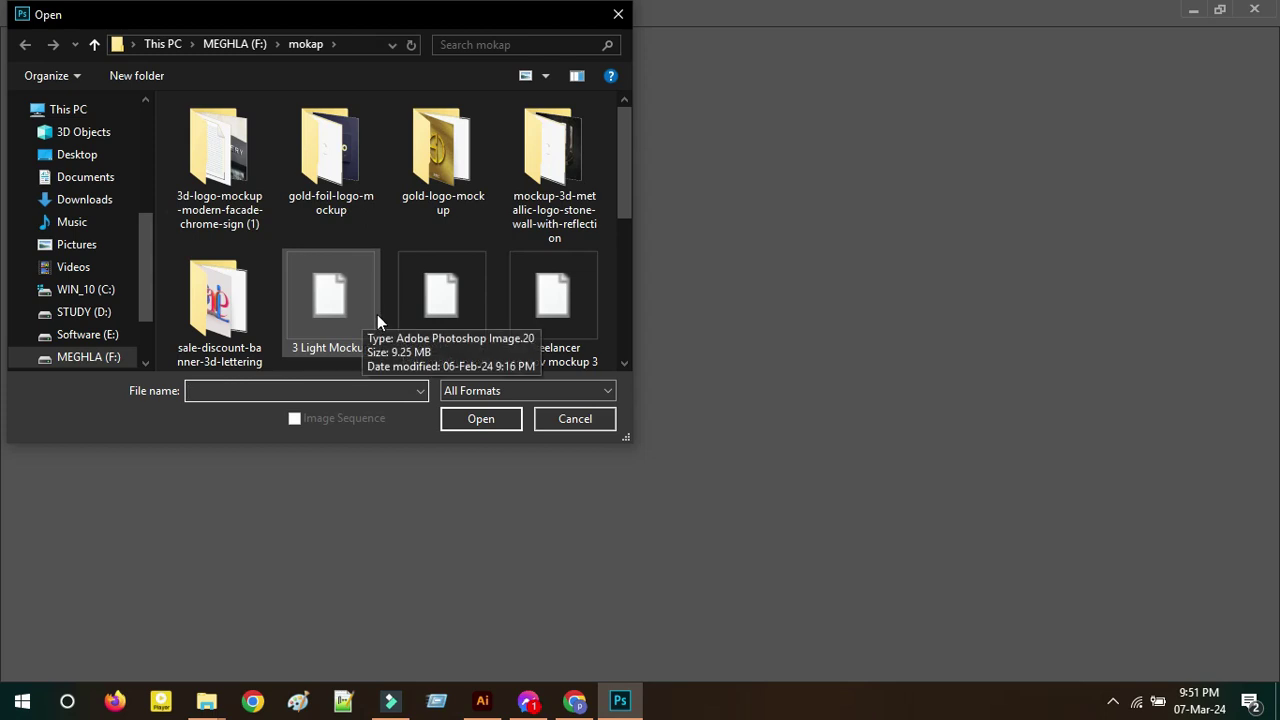
pyautogui.scroll(-2, 377, 314)
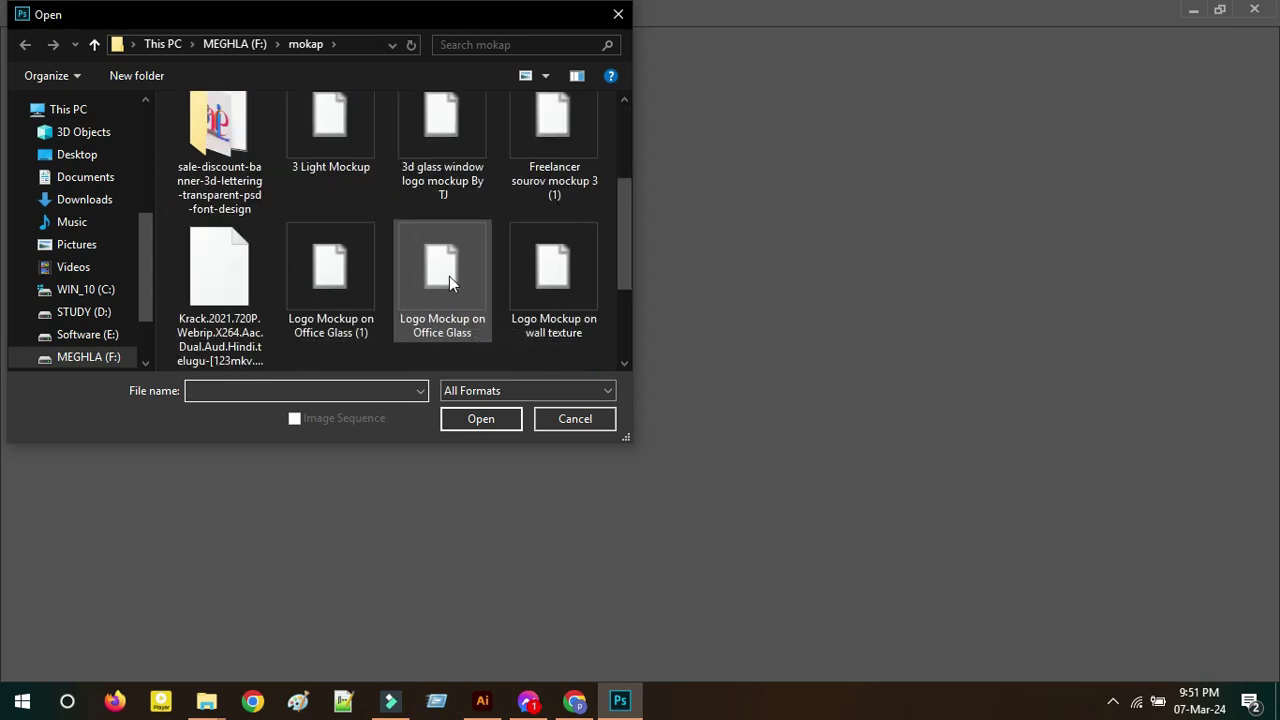
pyautogui.click(571, 275)
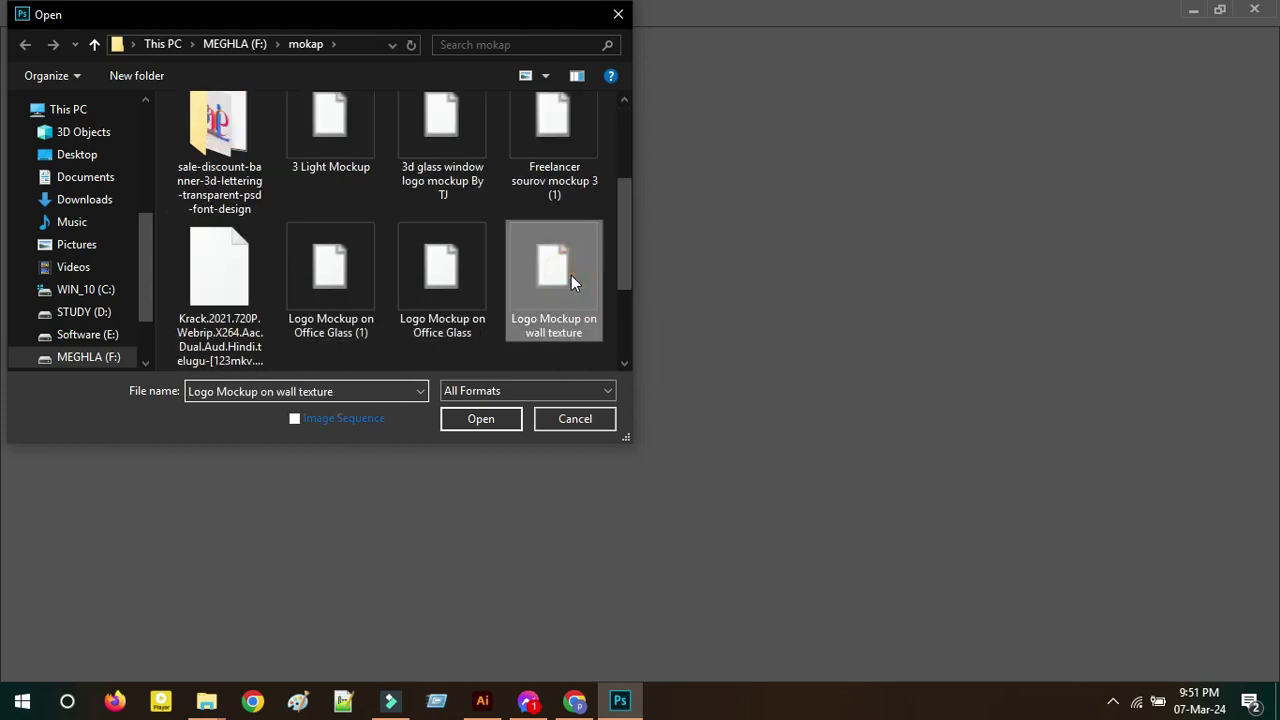
pyautogui.doubleClick(571, 275)
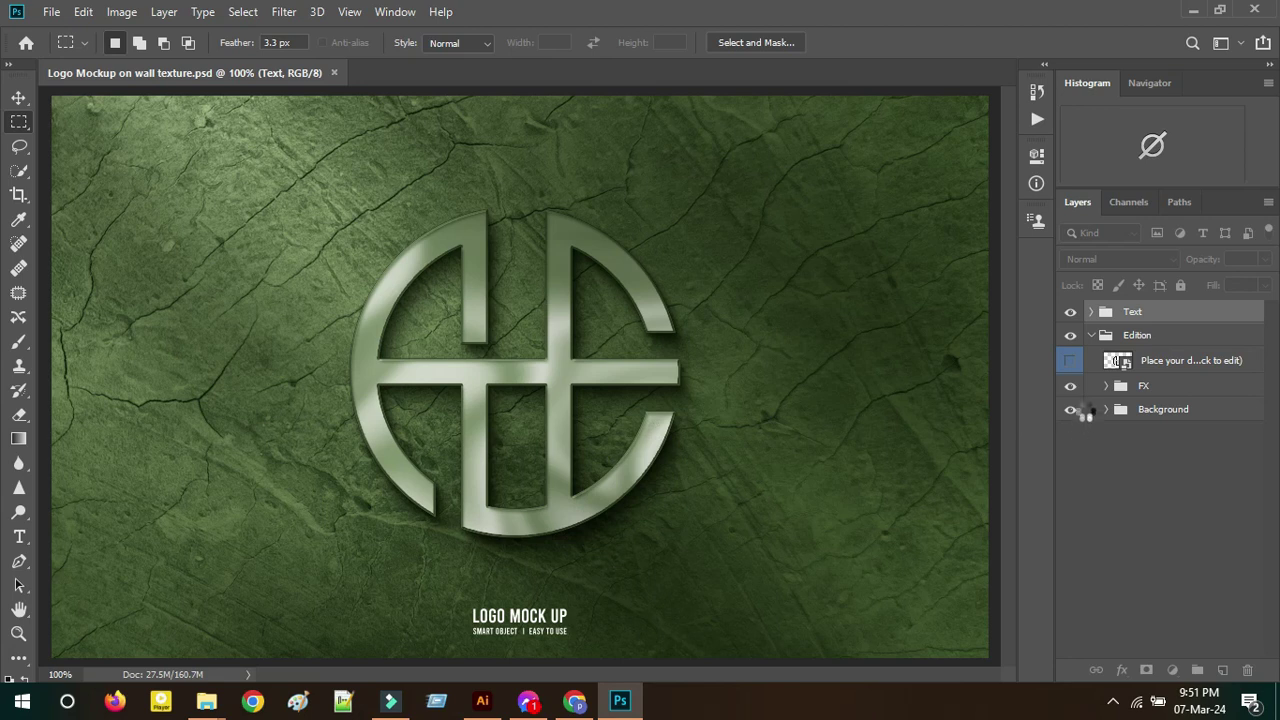
pyautogui.click(1116, 362)
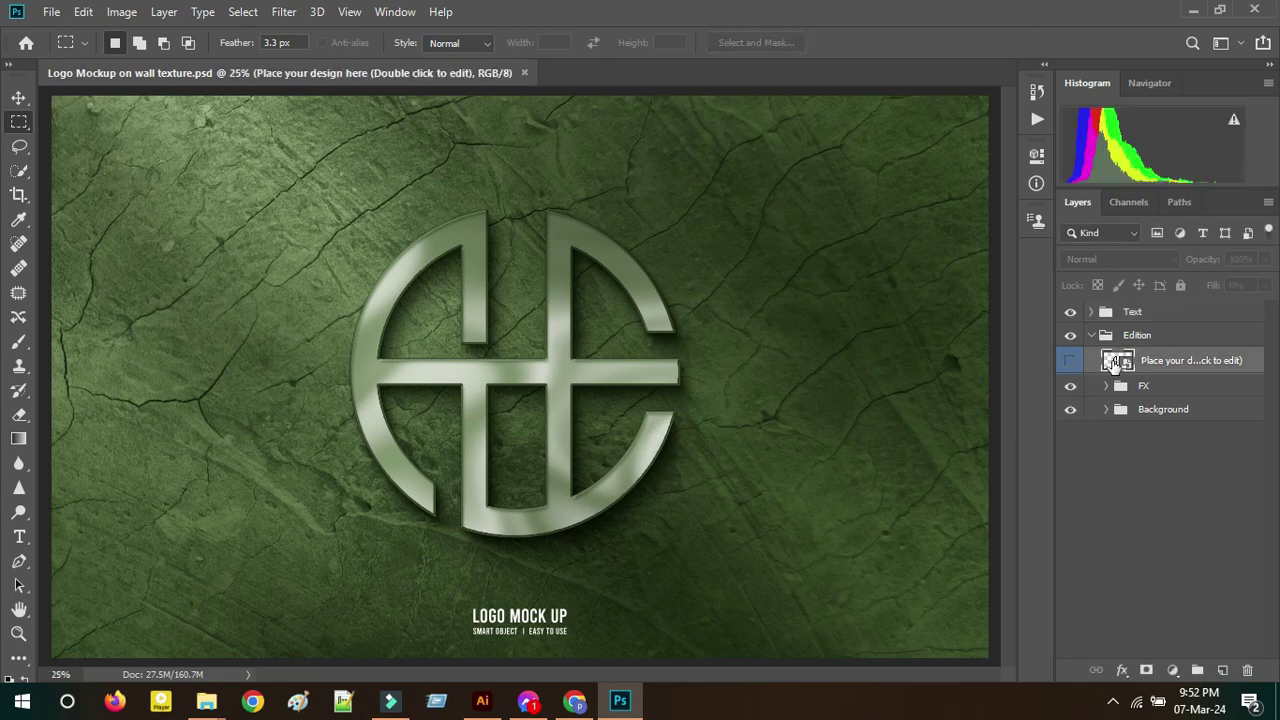
pyautogui.doubleClick(1116, 362)
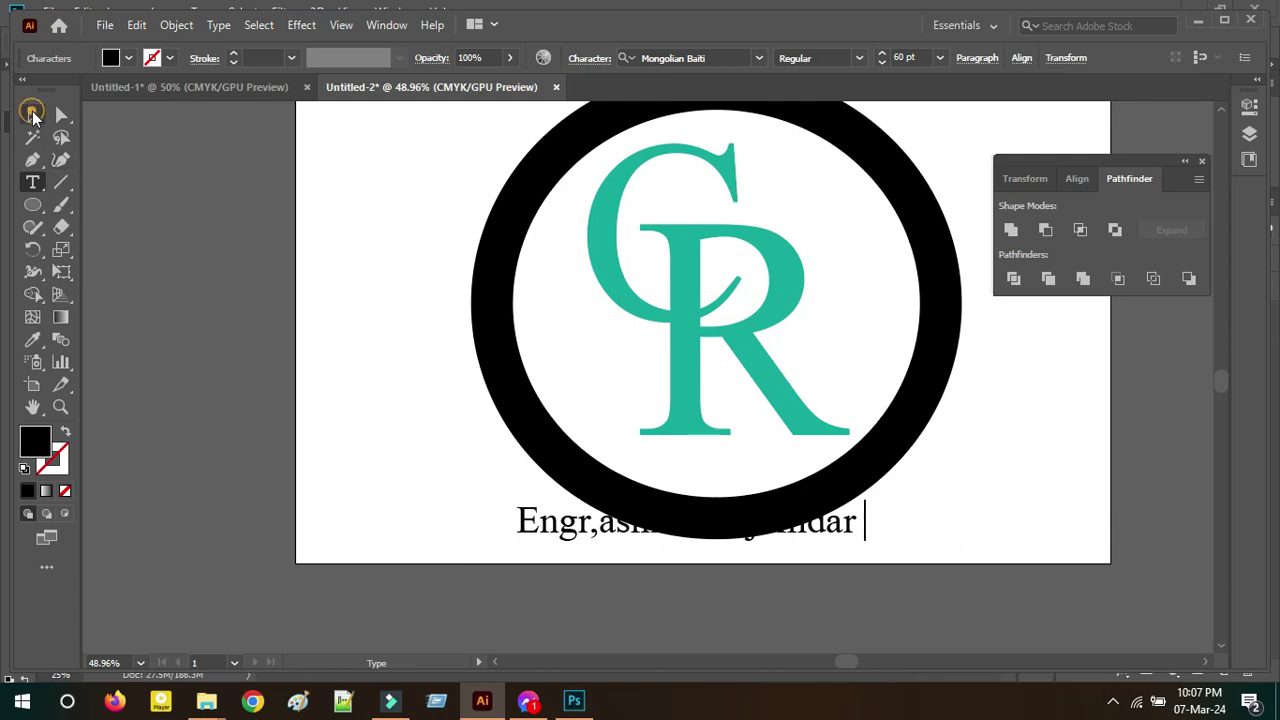
# - Move the name text down below the ring
pyautogui.click(32, 114)
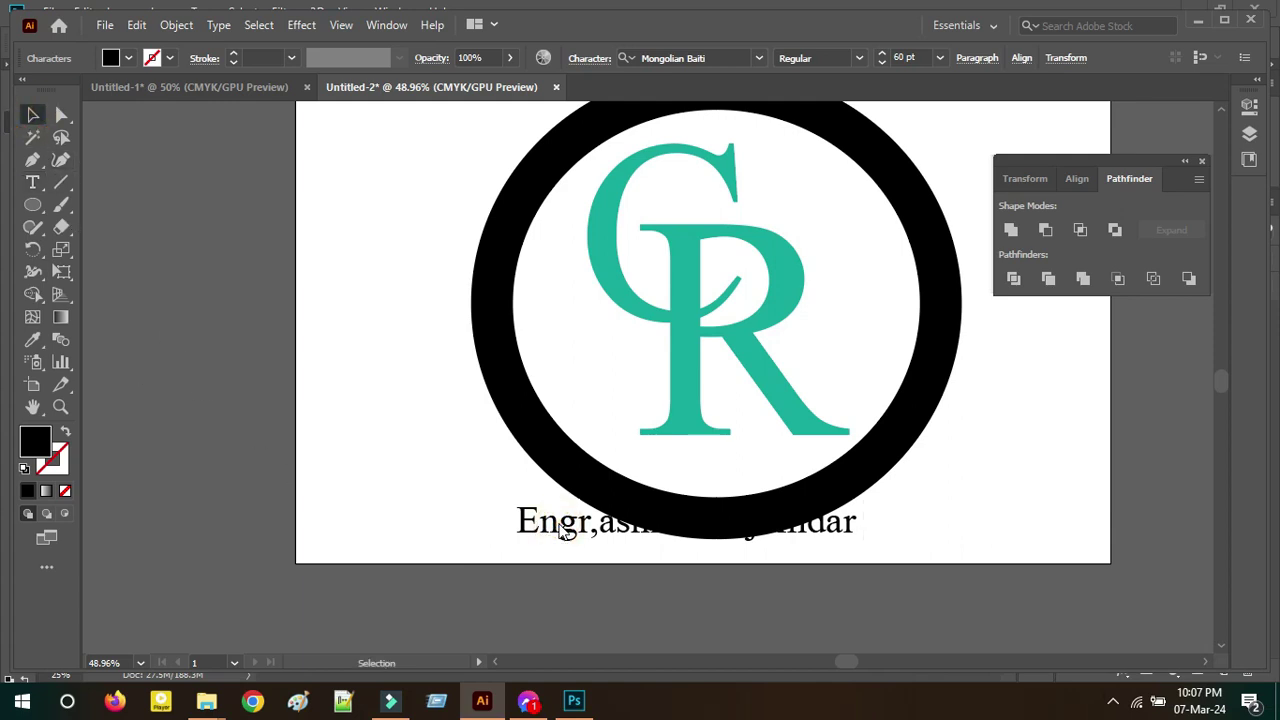
pyautogui.moveTo(562, 533)
pyautogui.mouseDown()
pyautogui.moveTo(563, 548)
pyautogui.moveTo(592, 557)
pyautogui.mouseUp()
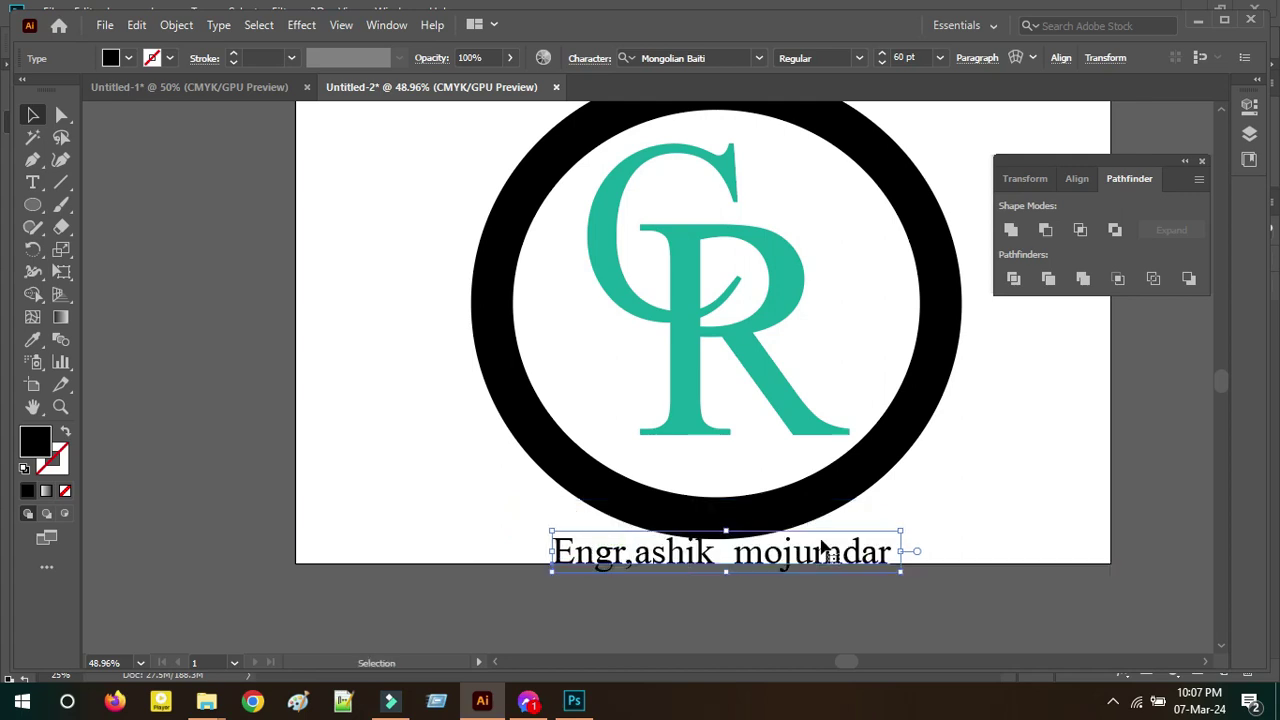
pyautogui.scroll(1, 937, 541)
pyautogui.scroll(1, 937, 541)
pyautogui.scroll(1, 934, 530)
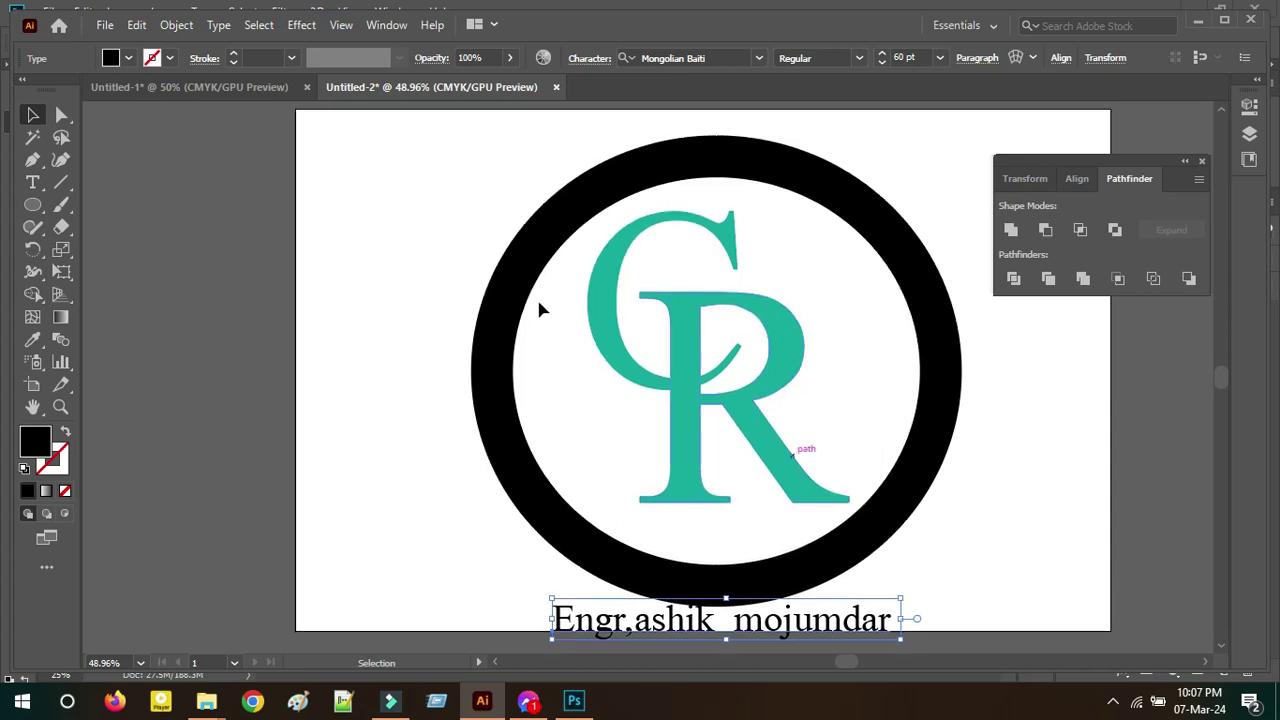
# - Select the ring, monogram and name text and drag them into Photoshop
pyautogui.click(511, 270)
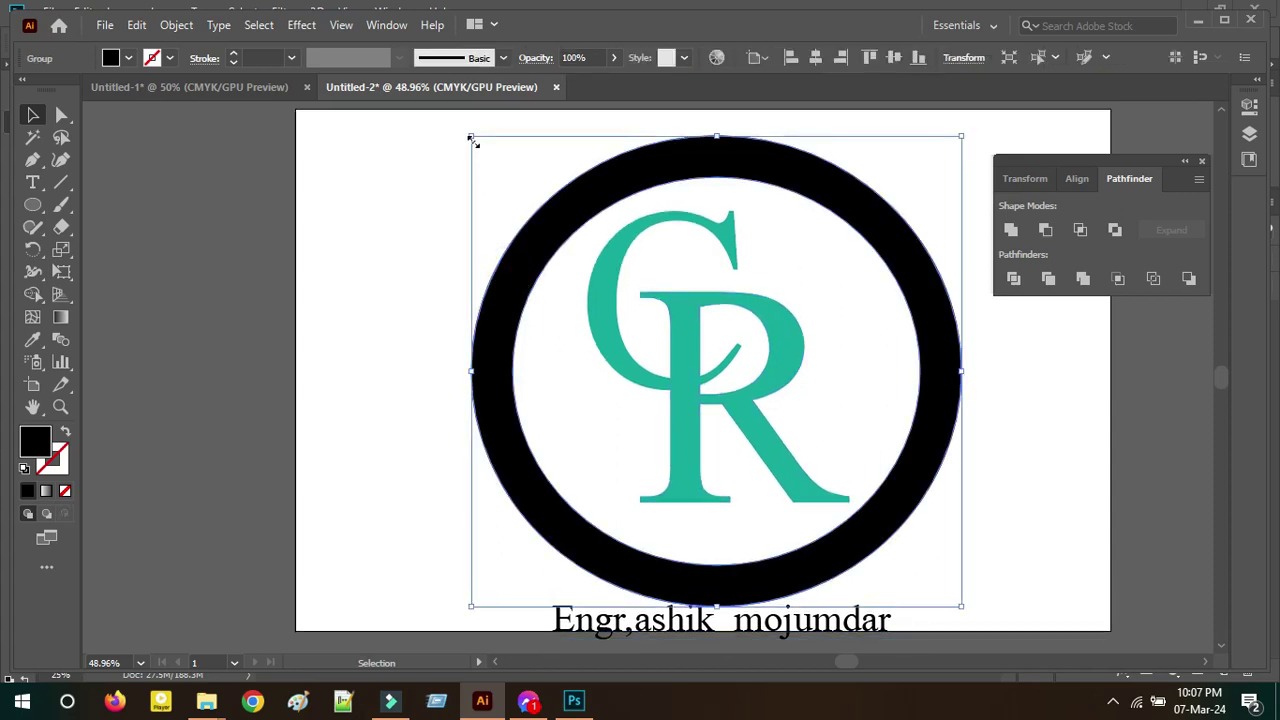
pyautogui.scroll(-4, 473, 141)
pyautogui.hotkey('ctrl', 'a')
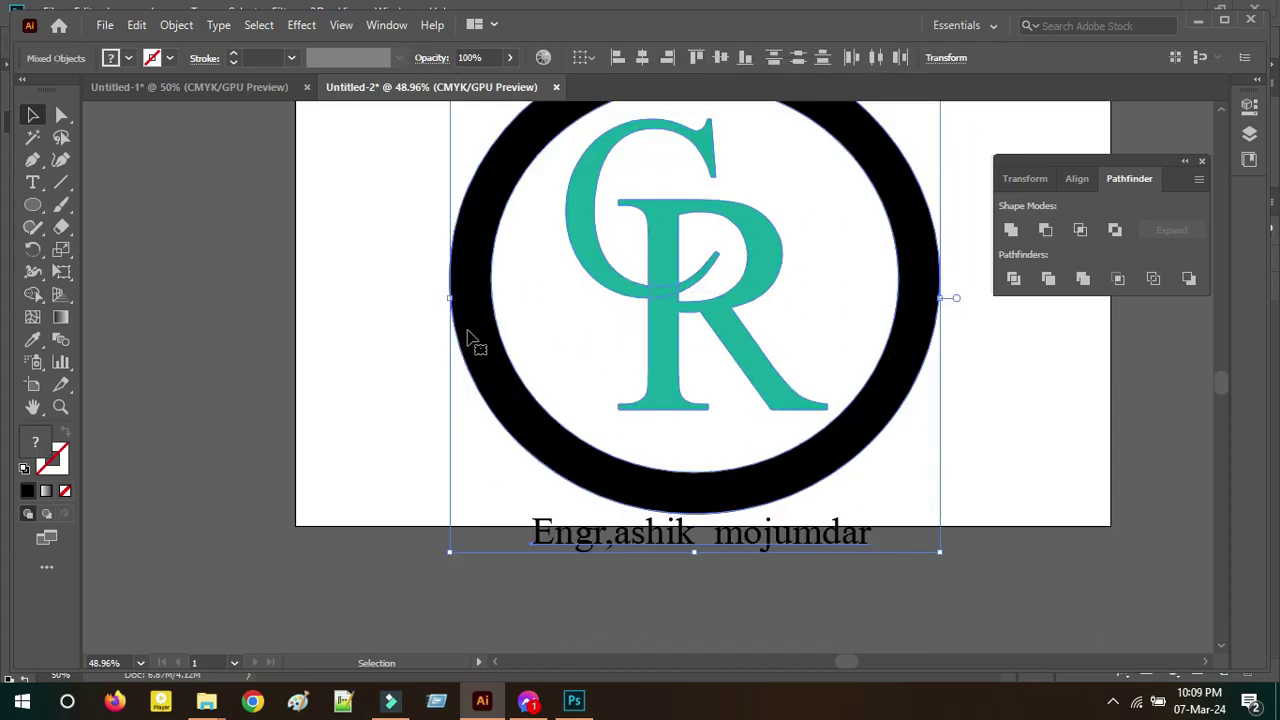
pyautogui.moveTo(467, 331)
pyautogui.mouseDown()
pyautogui.moveTo(577, 690)
pyautogui.moveTo(492, 348)
pyautogui.mouseUp()
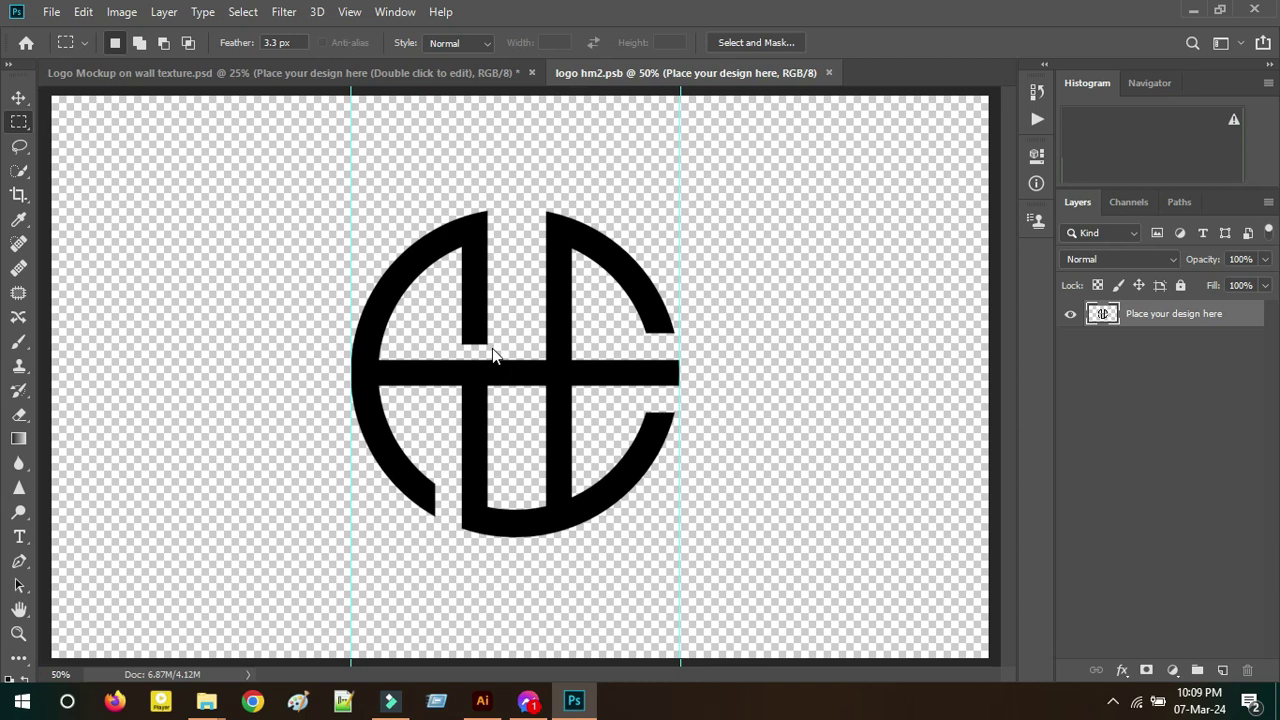
# - Paste the CR logo into the smart object, hide the placeholder layer, and save
pyautogui.hotkey('ctrl', 'v')
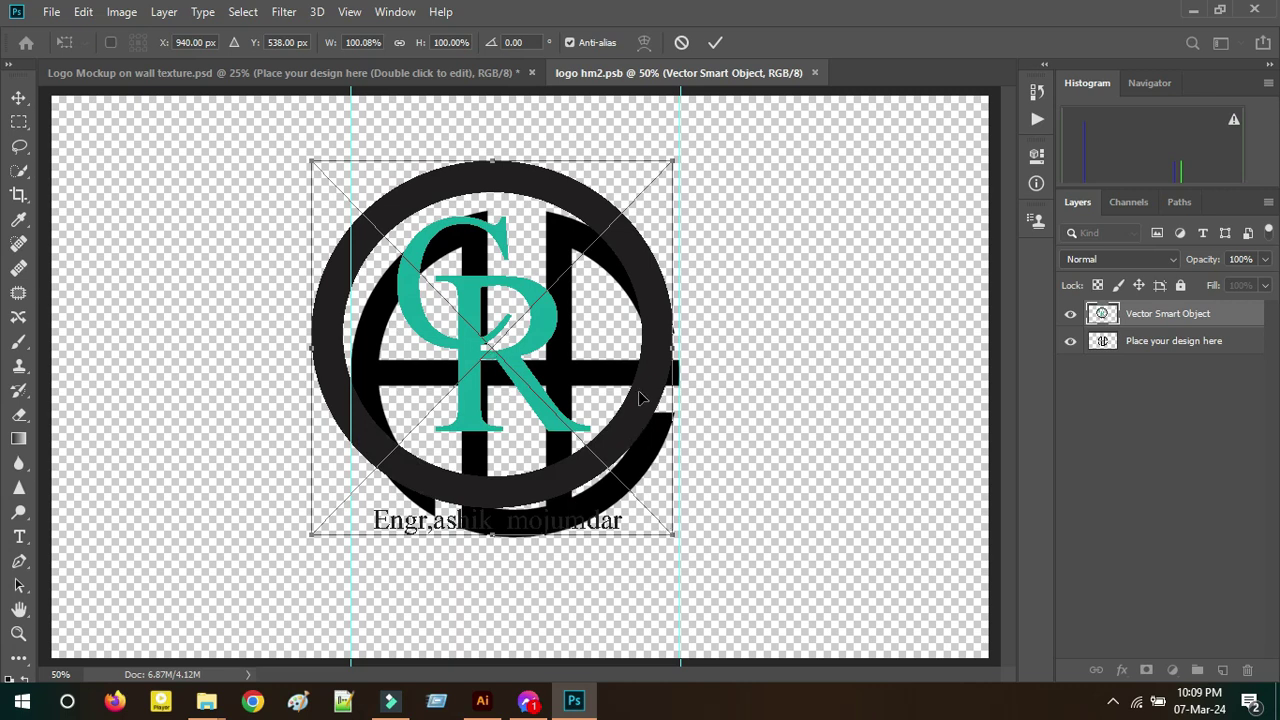
pyautogui.press('Return')
pyautogui.press('m')
pyautogui.click(1070, 341)
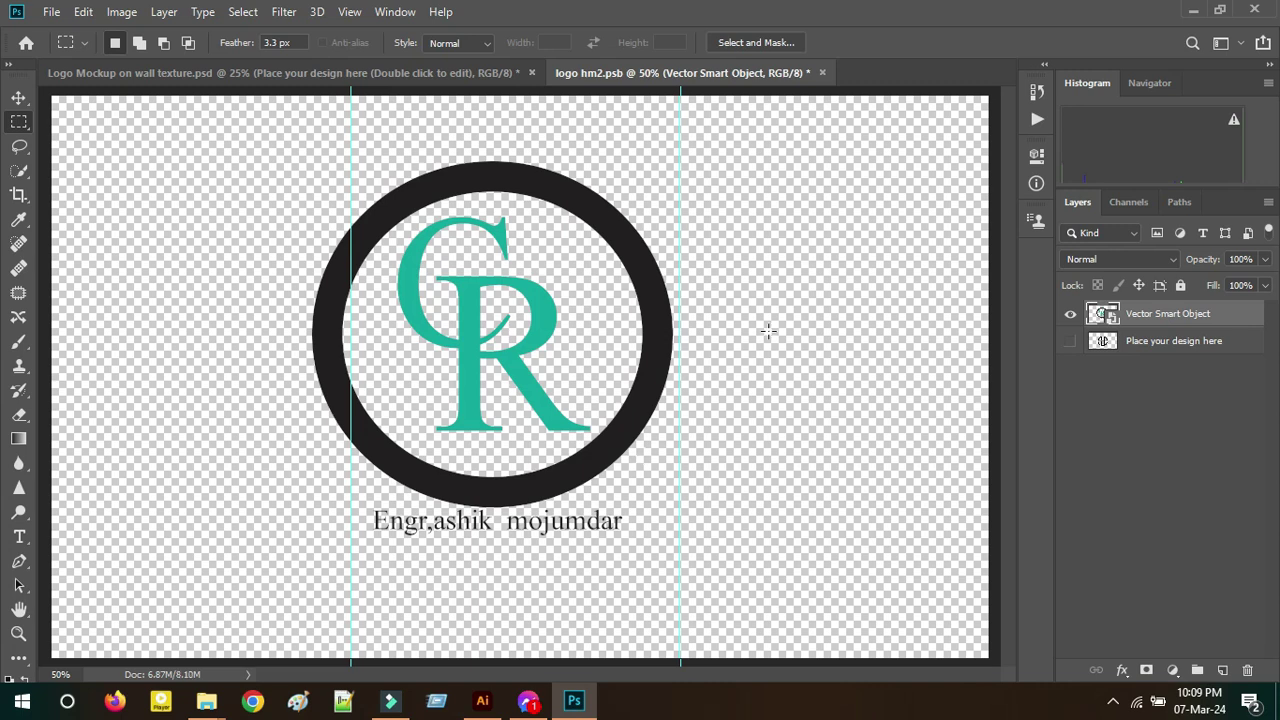
pyautogui.hotkey('ctrl', 's')
pyautogui.click(285, 76)
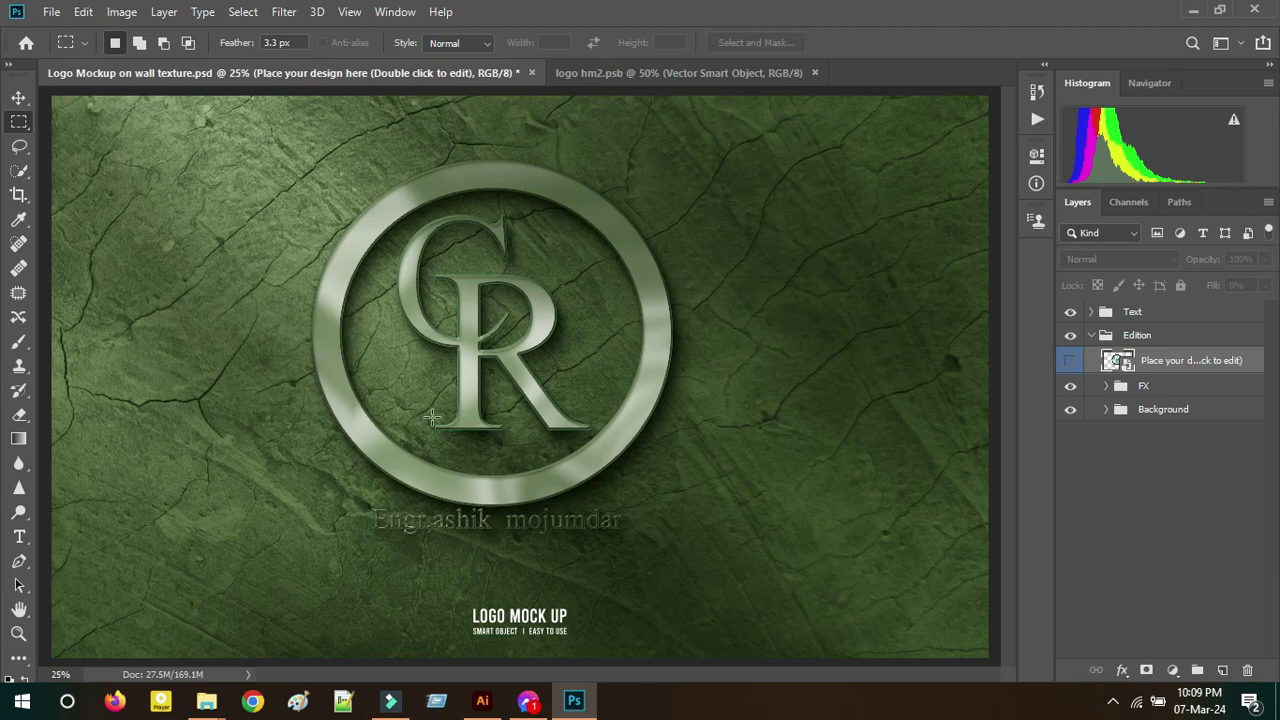
pyautogui.click(479, 692)
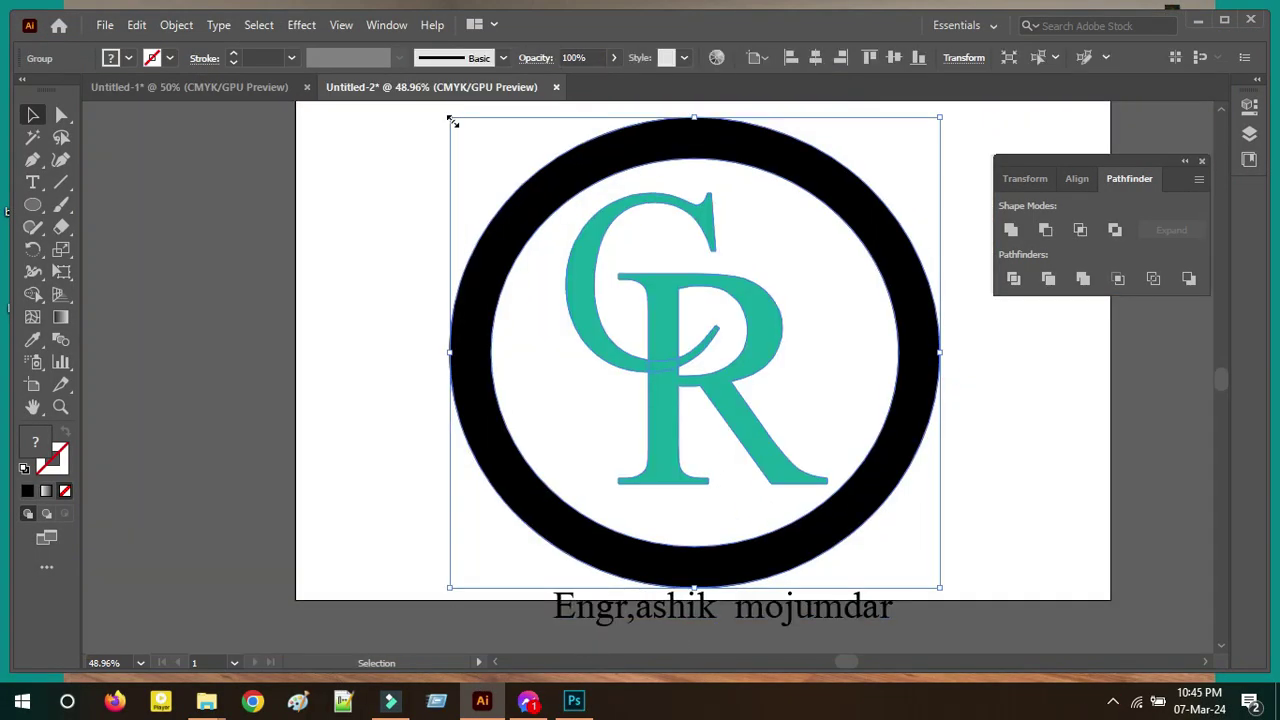
# - Shrink and reposition the logo group, and move the caption just below the ring
pyautogui.moveTo(452, 120); pyautogui.dragTo(497, 166)
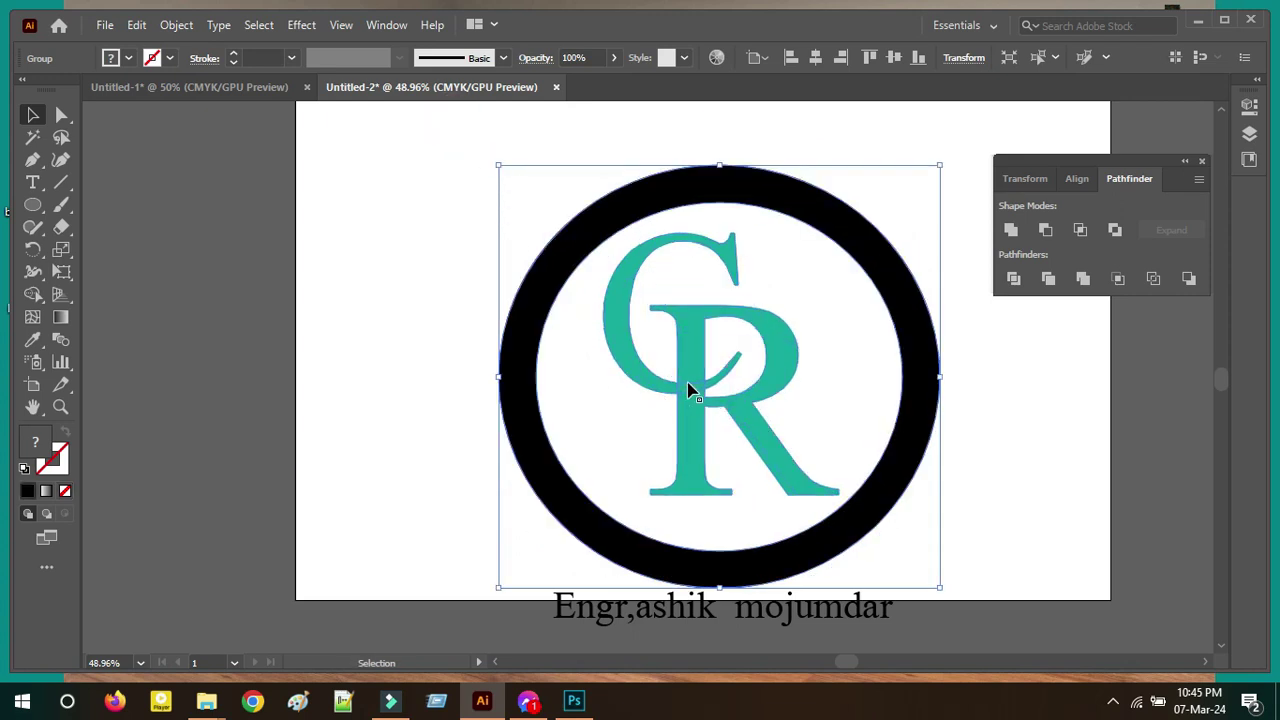
pyautogui.moveTo(672, 353); pyautogui.dragTo(625, 293)
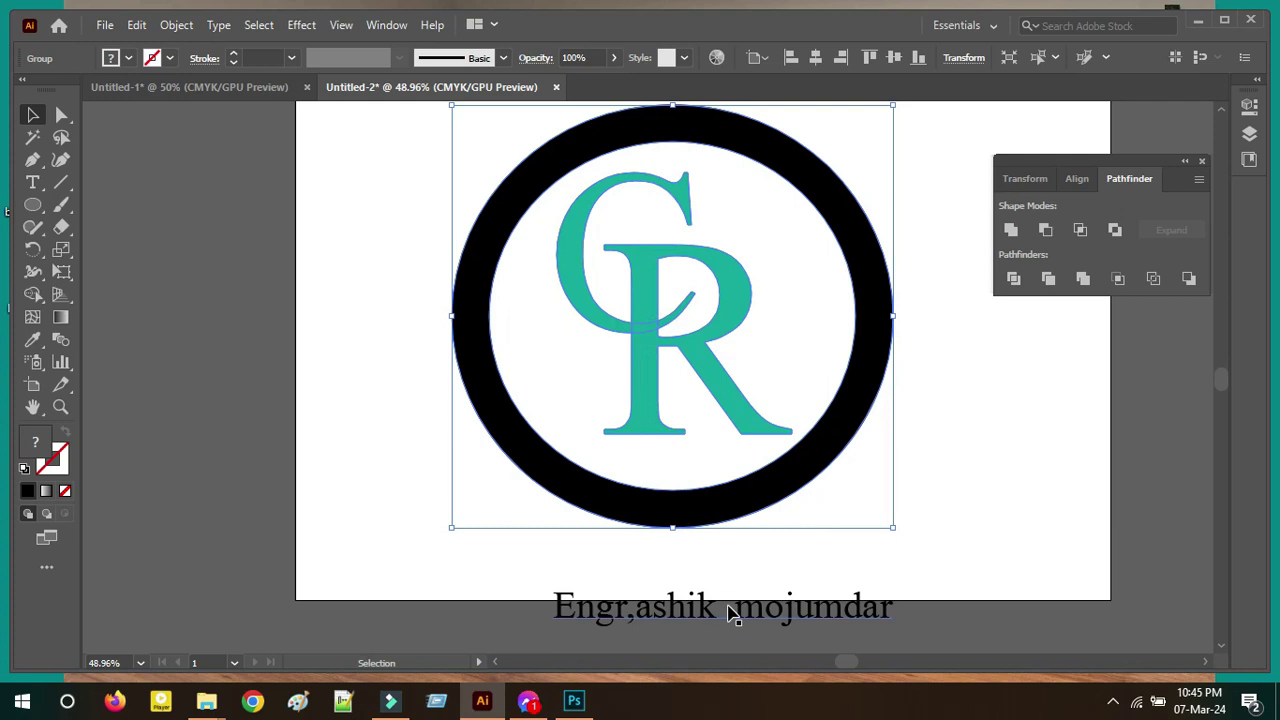
pyautogui.click(728, 612)
pyautogui.moveTo(728, 612); pyautogui.dragTo(614, 565)
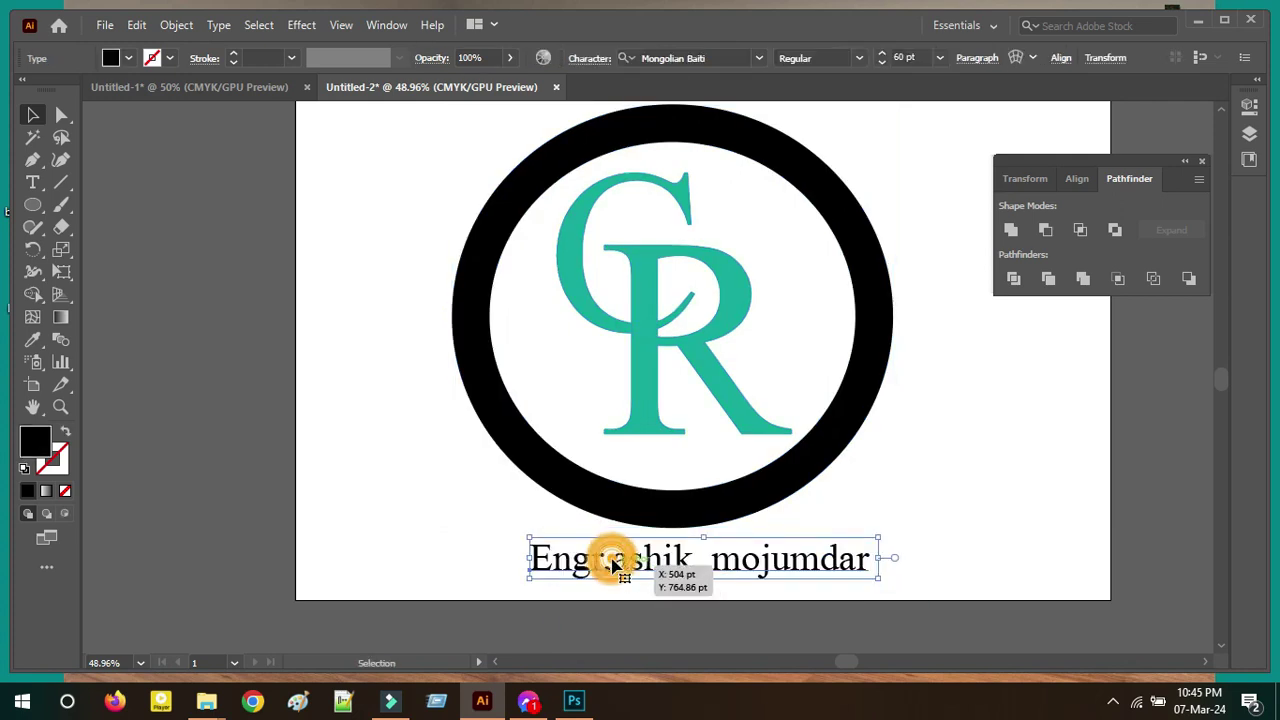
# - Set the caption text's font size to 71 pt
pyautogui.doubleClick(614, 565)
pyautogui.hotkey('ctrl', 'a')
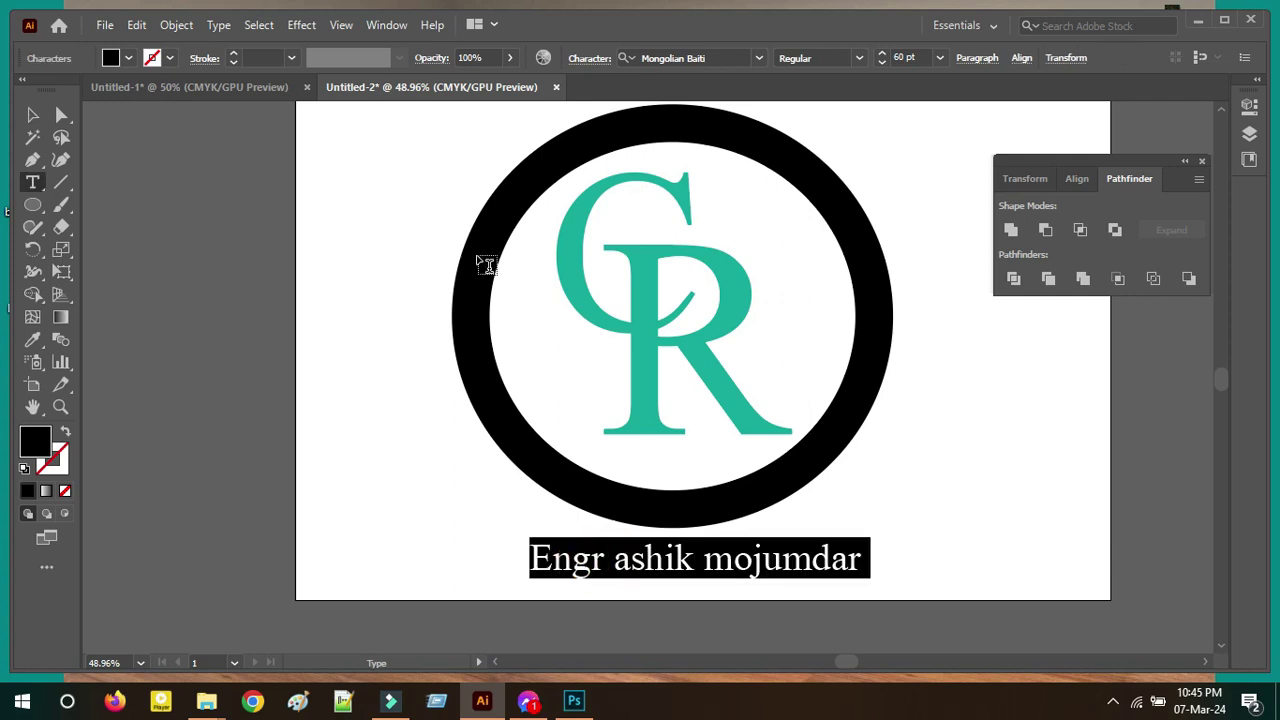
pyautogui.click(941, 58)
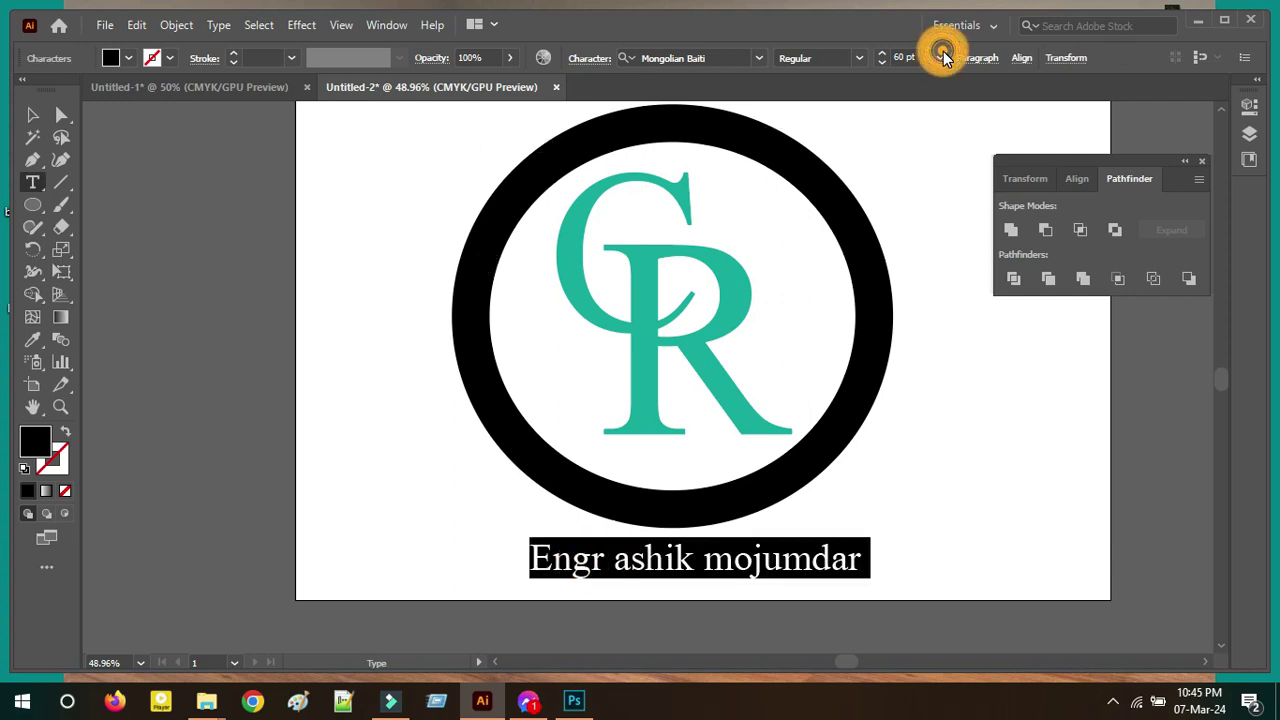
pyautogui.click(883, 60)
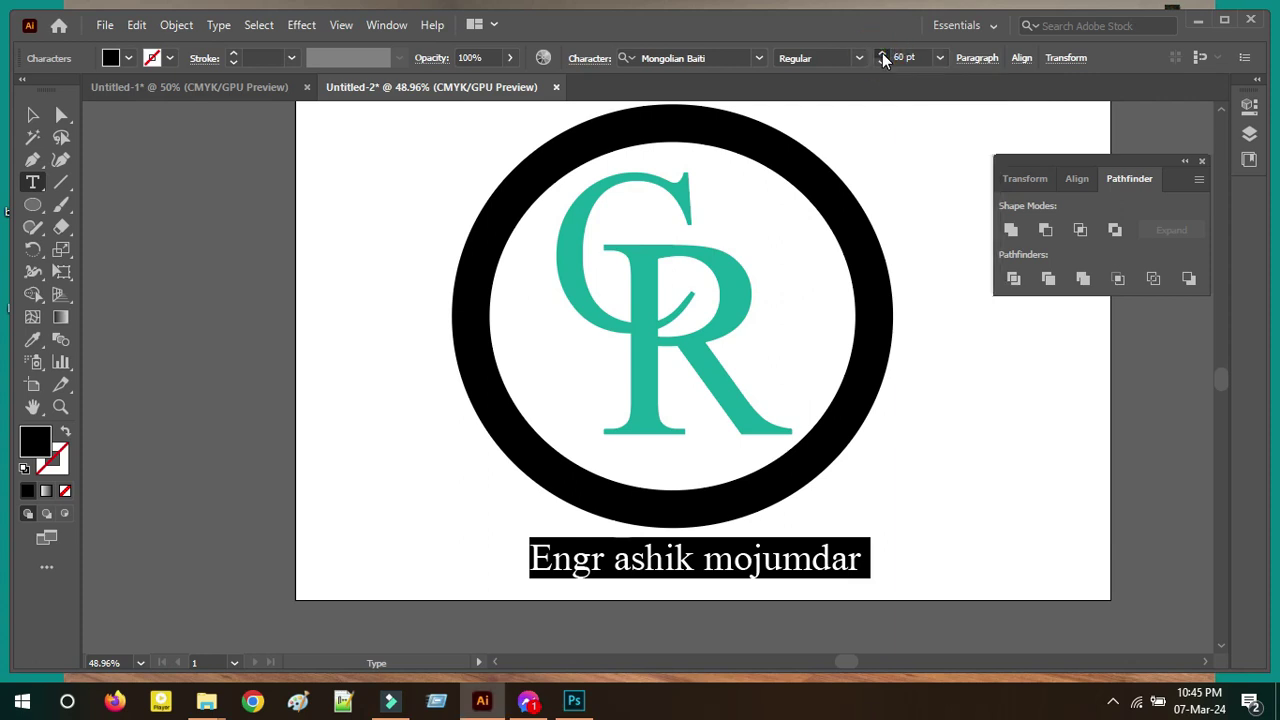
pyautogui.scroll(11, 883, 58)
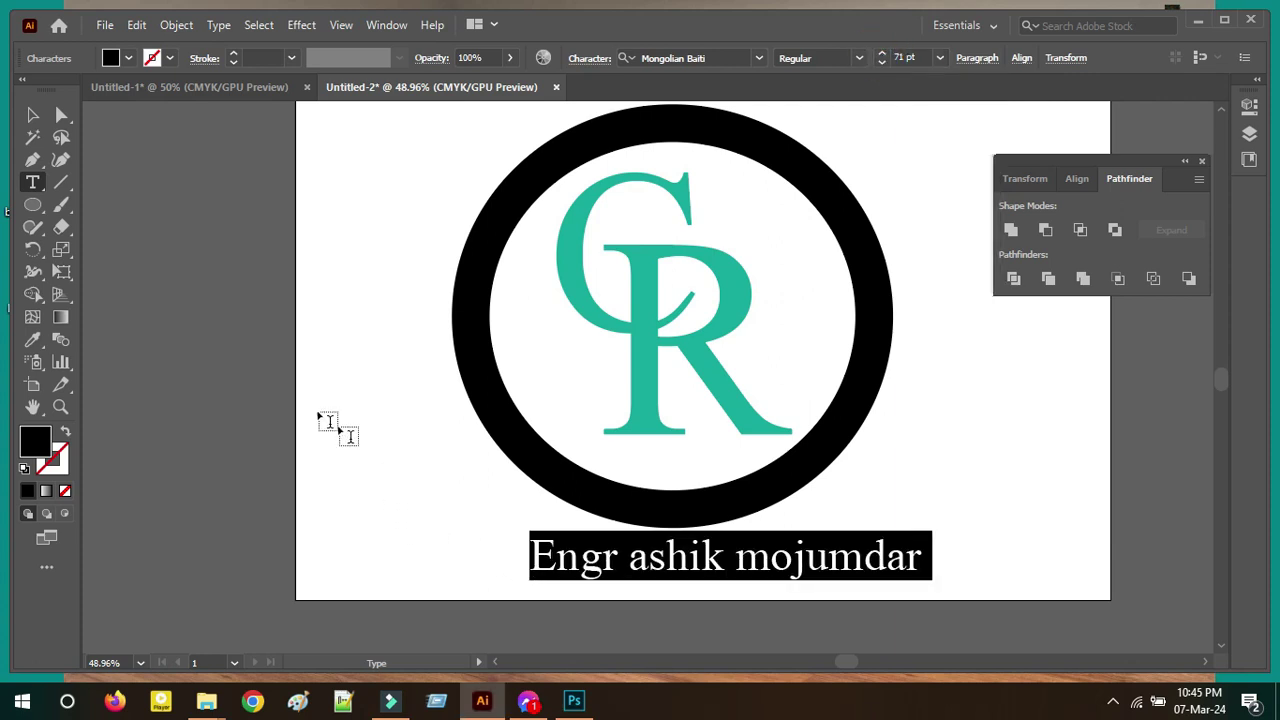
# - Center the caption horizontally under the ring
pyautogui.click(32, 115)
pyautogui.click(590, 562)
pyautogui.moveTo(594, 565); pyautogui.dragTo(553, 558)
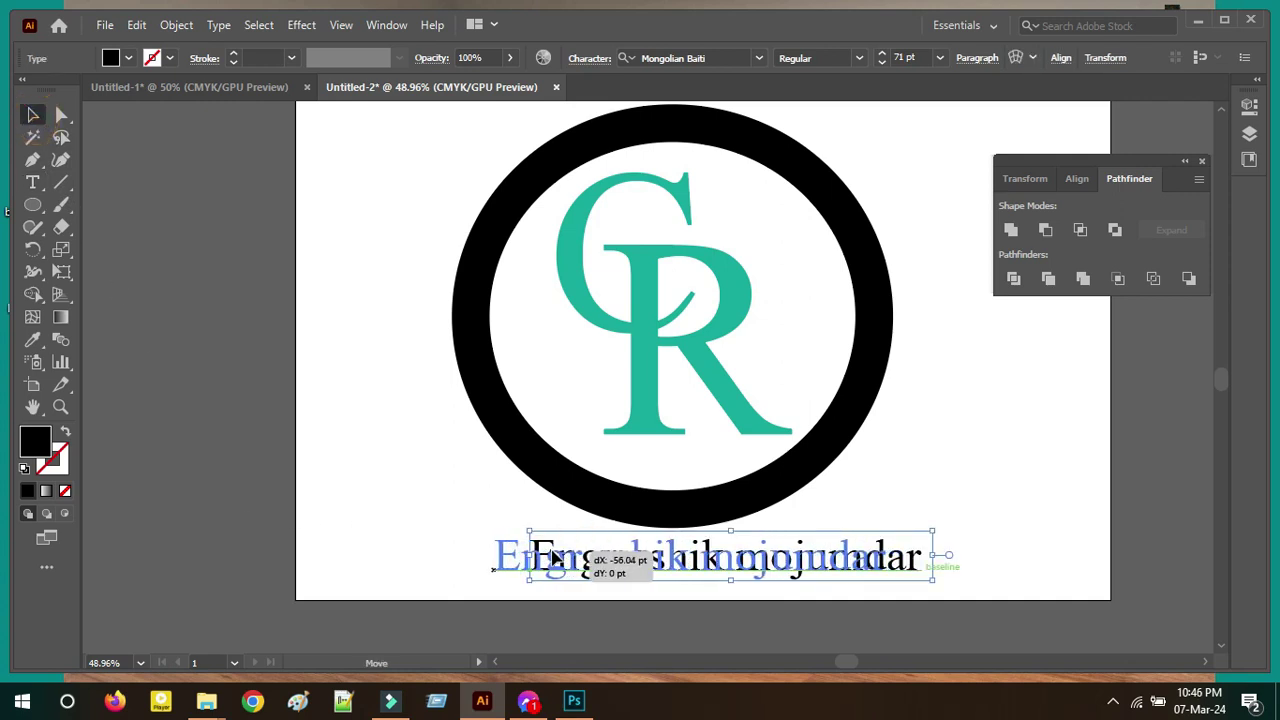
pyautogui.click(969, 506)
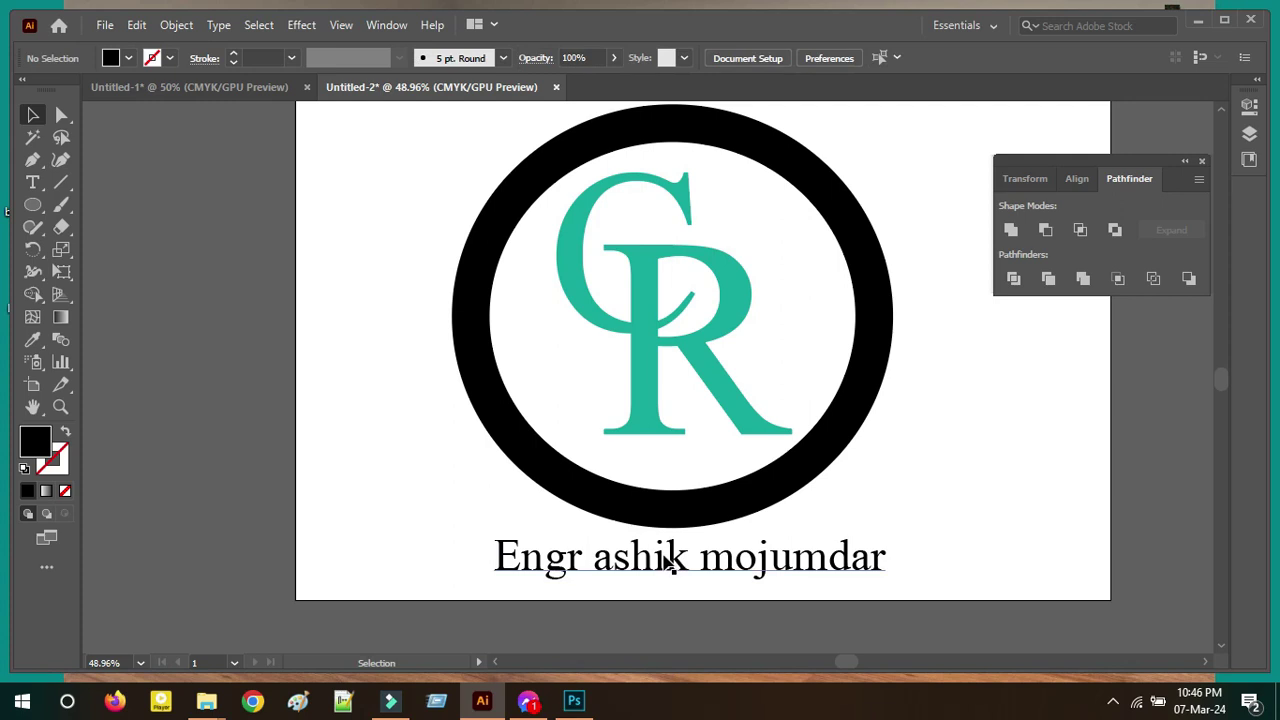
# - Fill the caption with CMYK Red and select the whole artwork
pyautogui.click(670, 562)
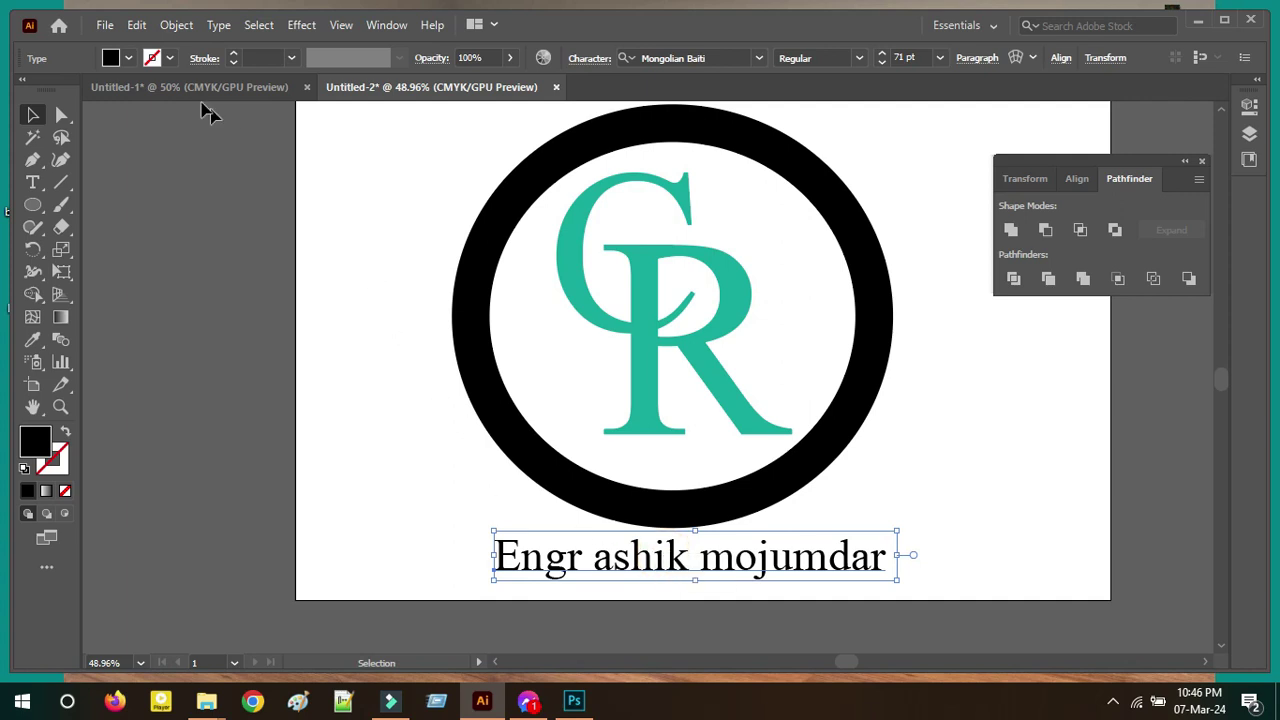
pyautogui.click(130, 60)
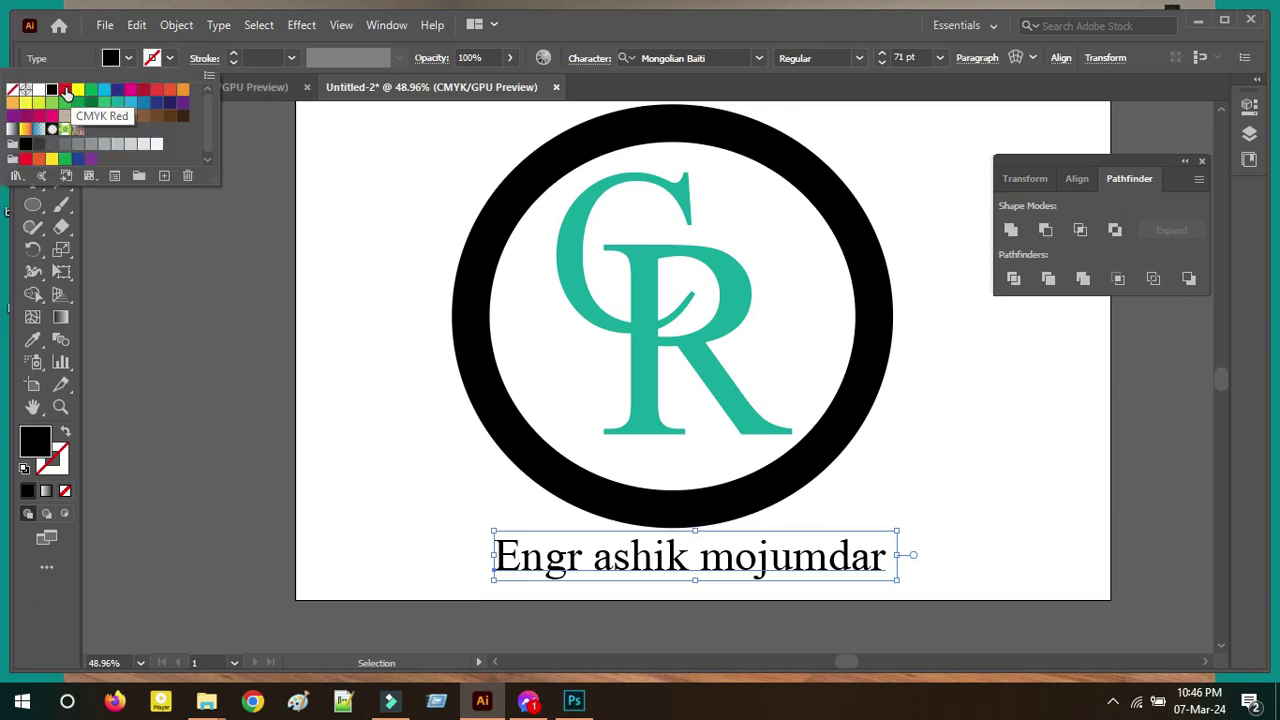
pyautogui.click(66, 91)
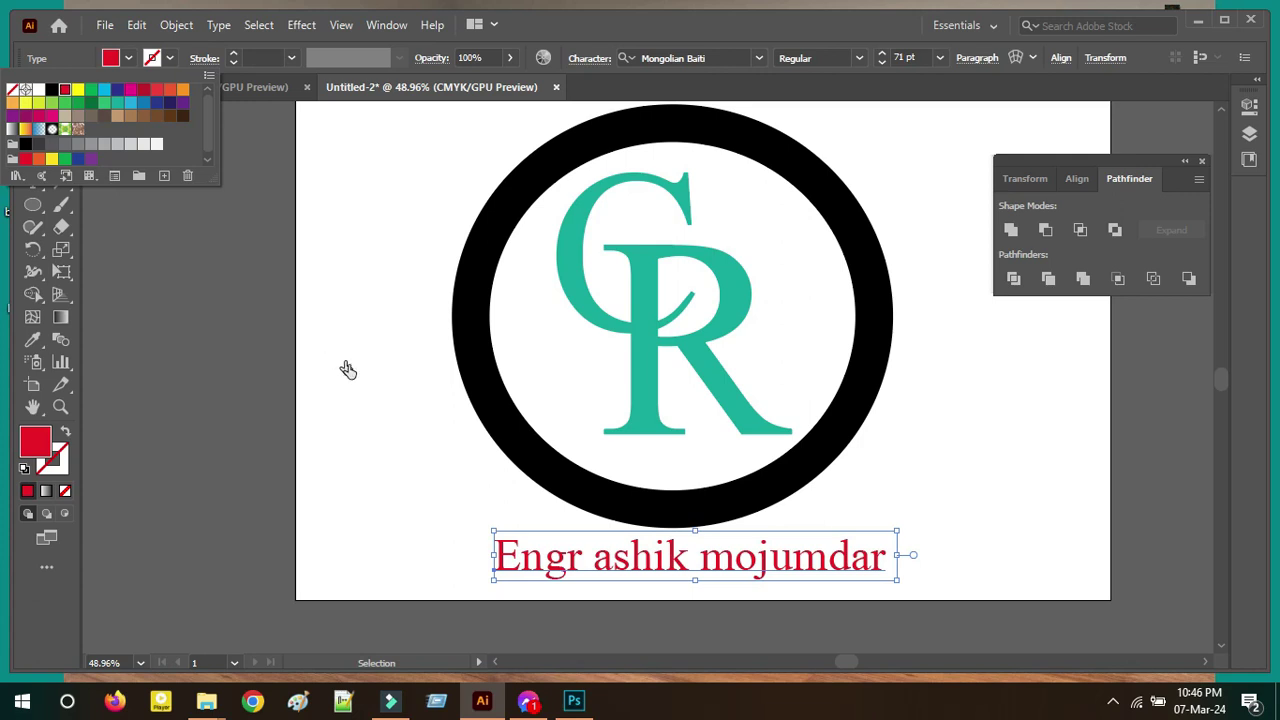
pyautogui.press('Escape')
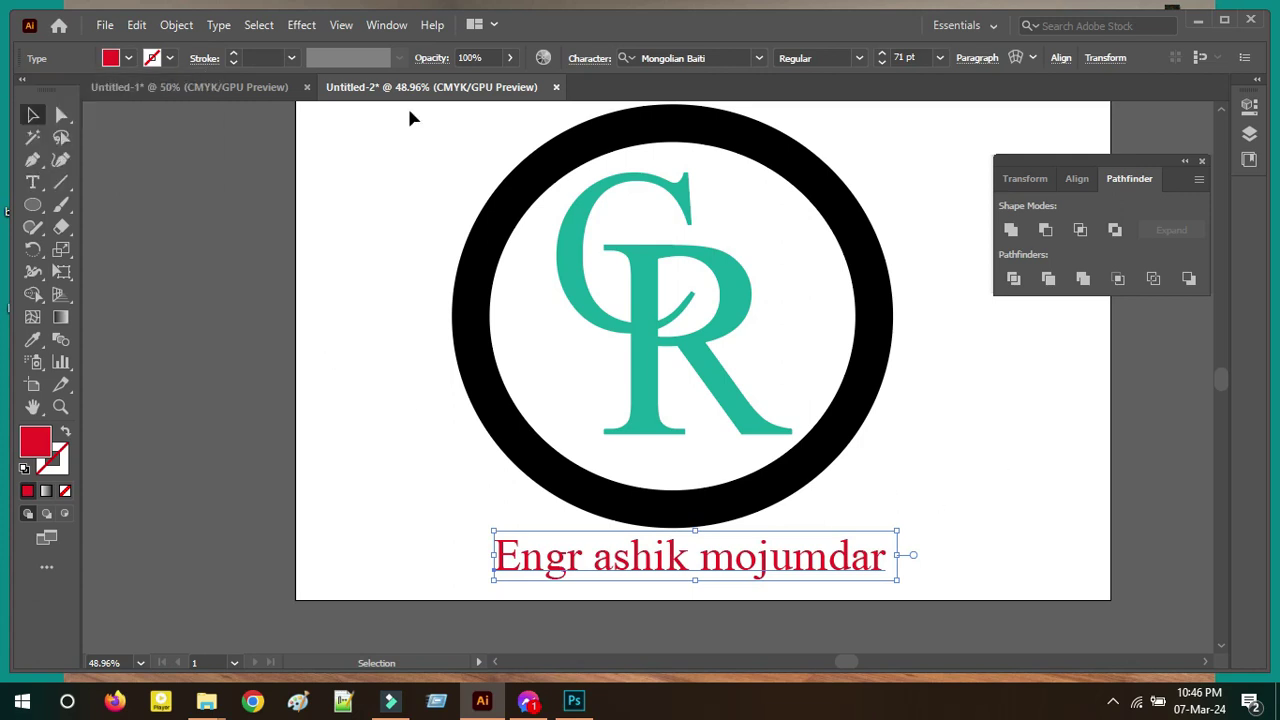
pyautogui.moveTo(409, 118)
pyautogui.mouseDown()
pyautogui.moveTo(757, 619)
pyautogui.moveTo(975, 590)
pyautogui.mouseUp()
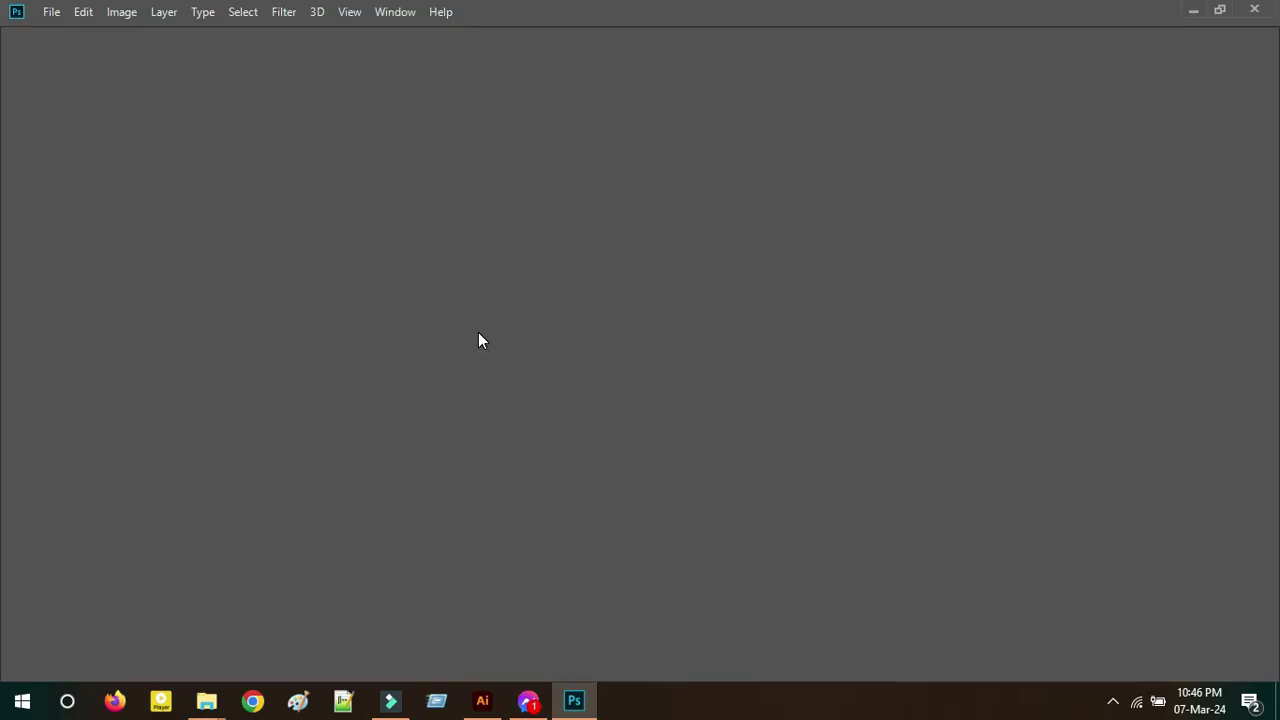
# - Open 'Logo Mockup on panel wall' from the mokap folder
pyautogui.hotkey('ctrl', 'o')
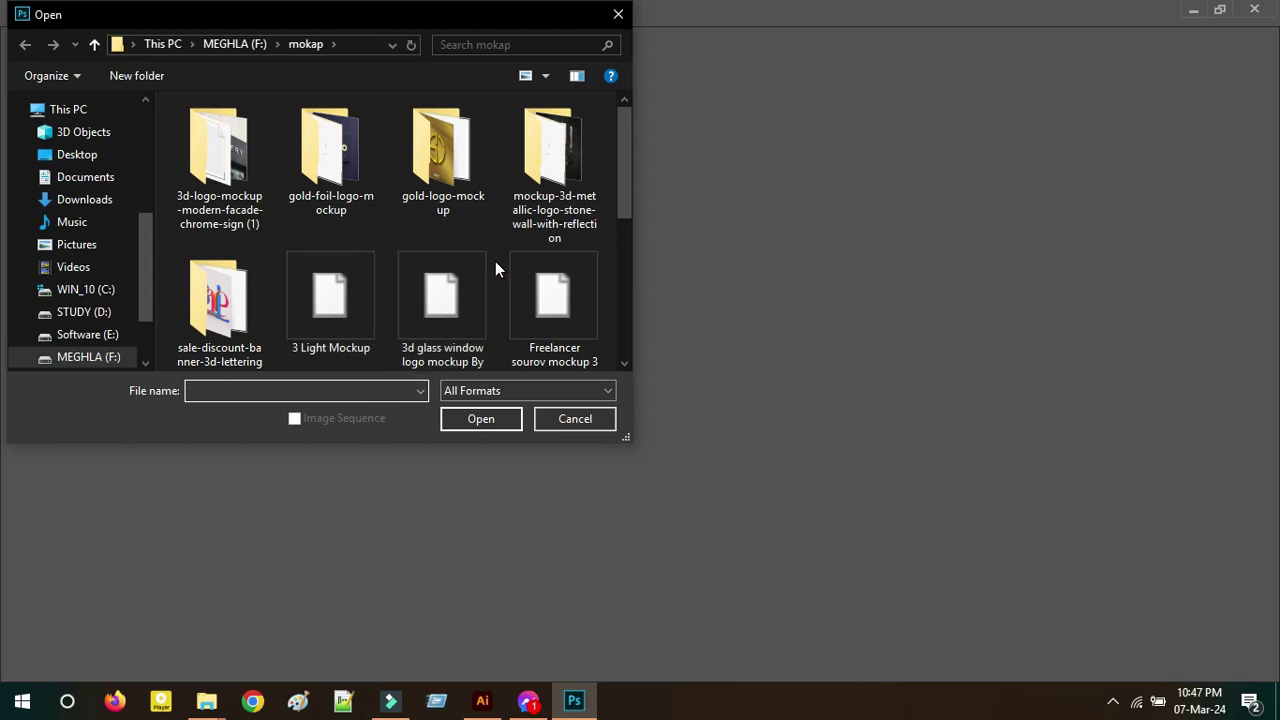
pyautogui.scroll(-2, 495, 265)
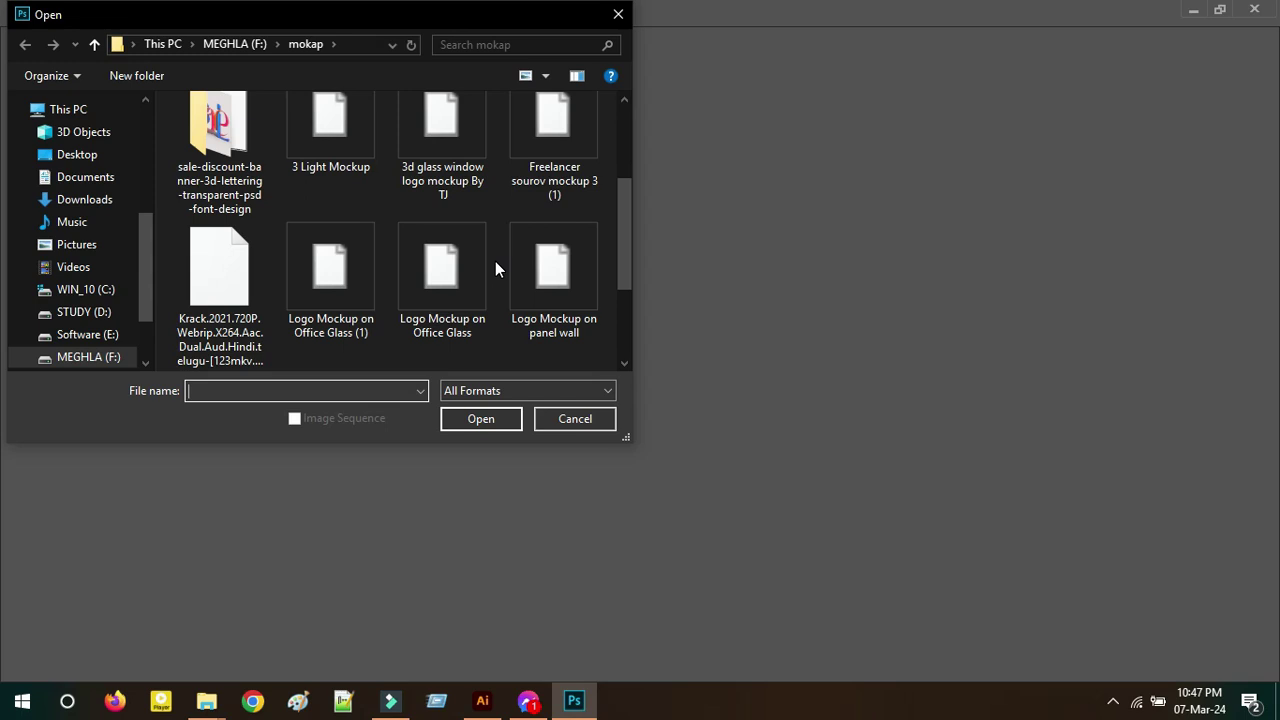
pyautogui.click(555, 275)
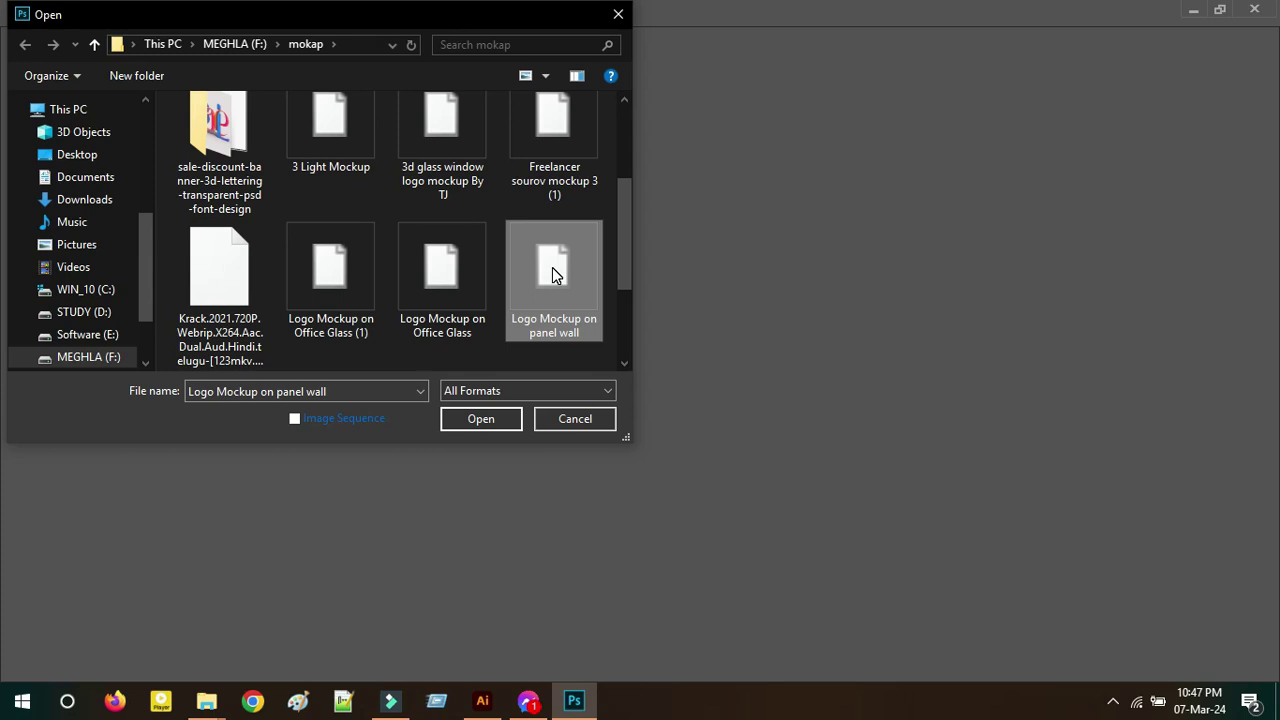
pyautogui.click(475, 420)
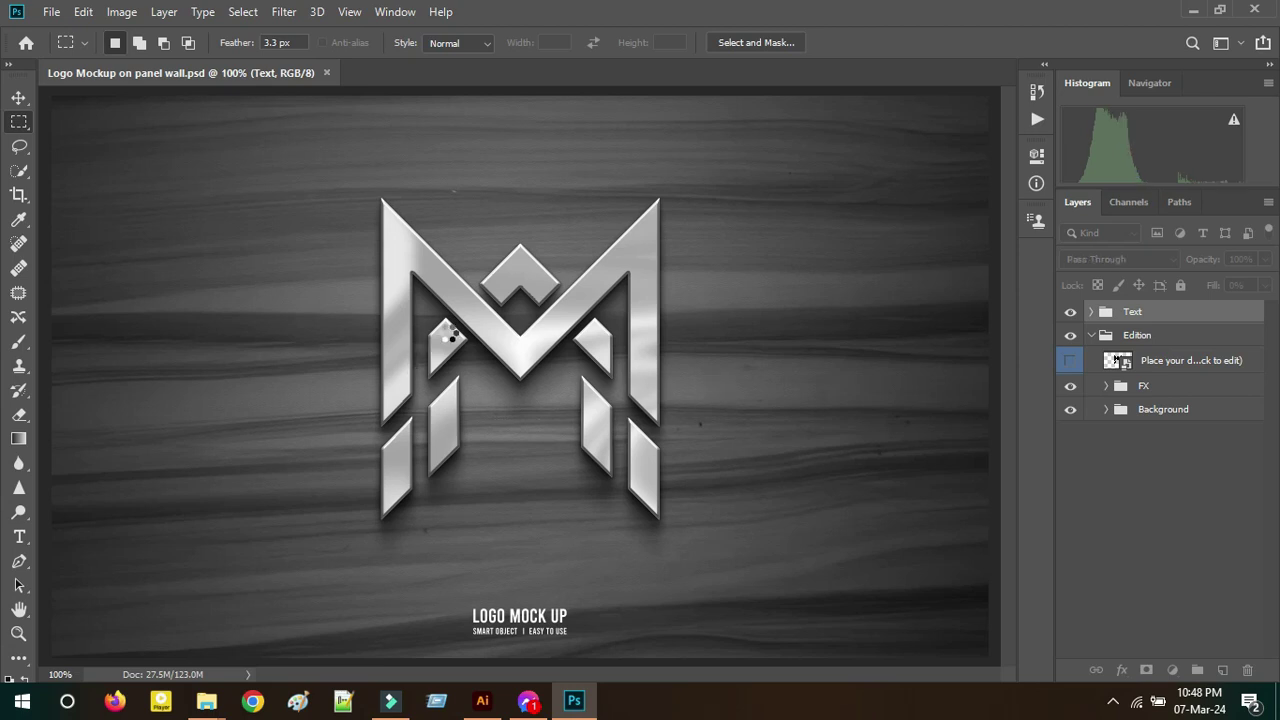
# - Edit the panel wall mockup's placeholder smart object and drag the Illustrator logo over
pyautogui.doubleClick(1117, 360)
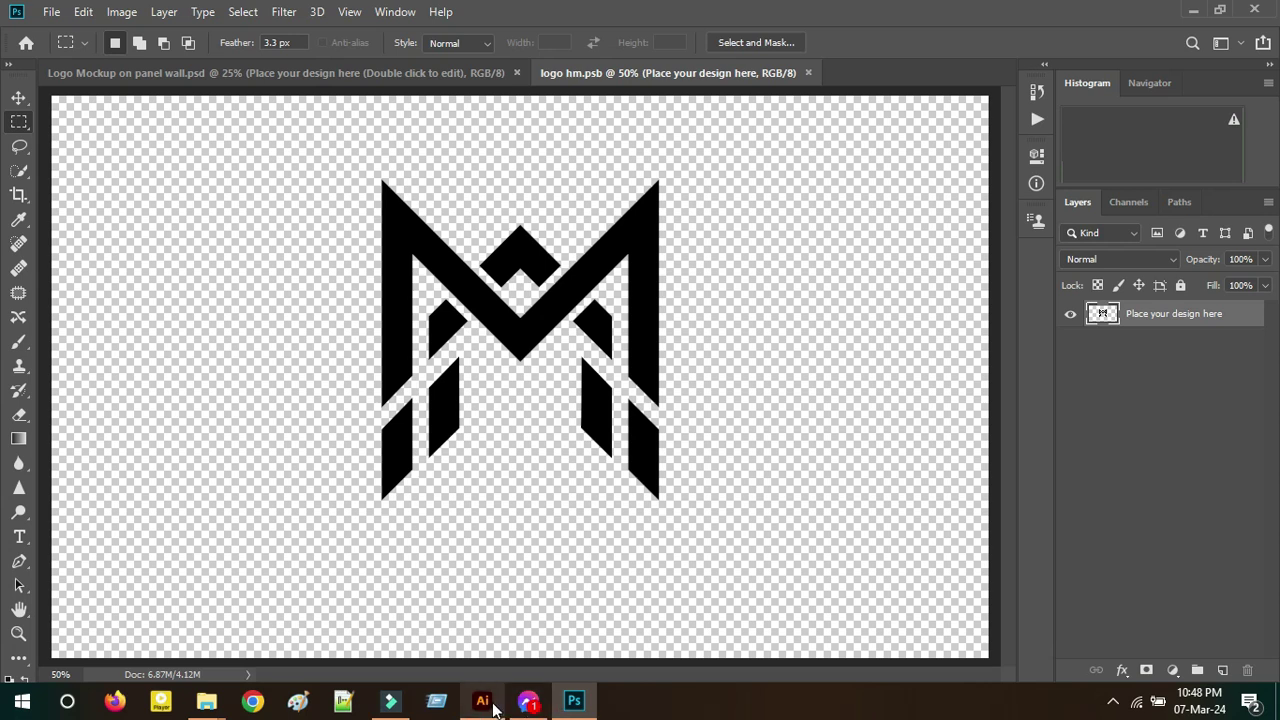
pyautogui.click(462, 598)
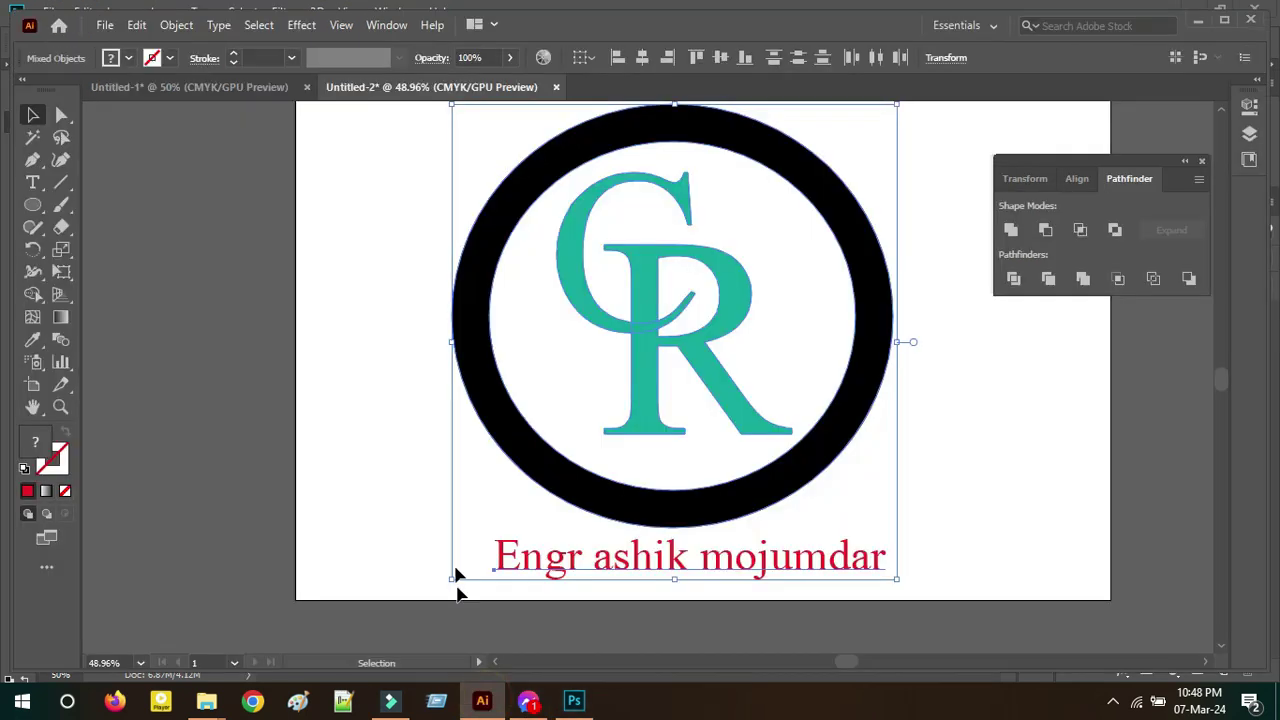
pyautogui.moveTo(500, 400)
pyautogui.mouseDown()
pyautogui.moveTo(580, 708)
pyautogui.moveTo(495, 316)
pyautogui.mouseUp()
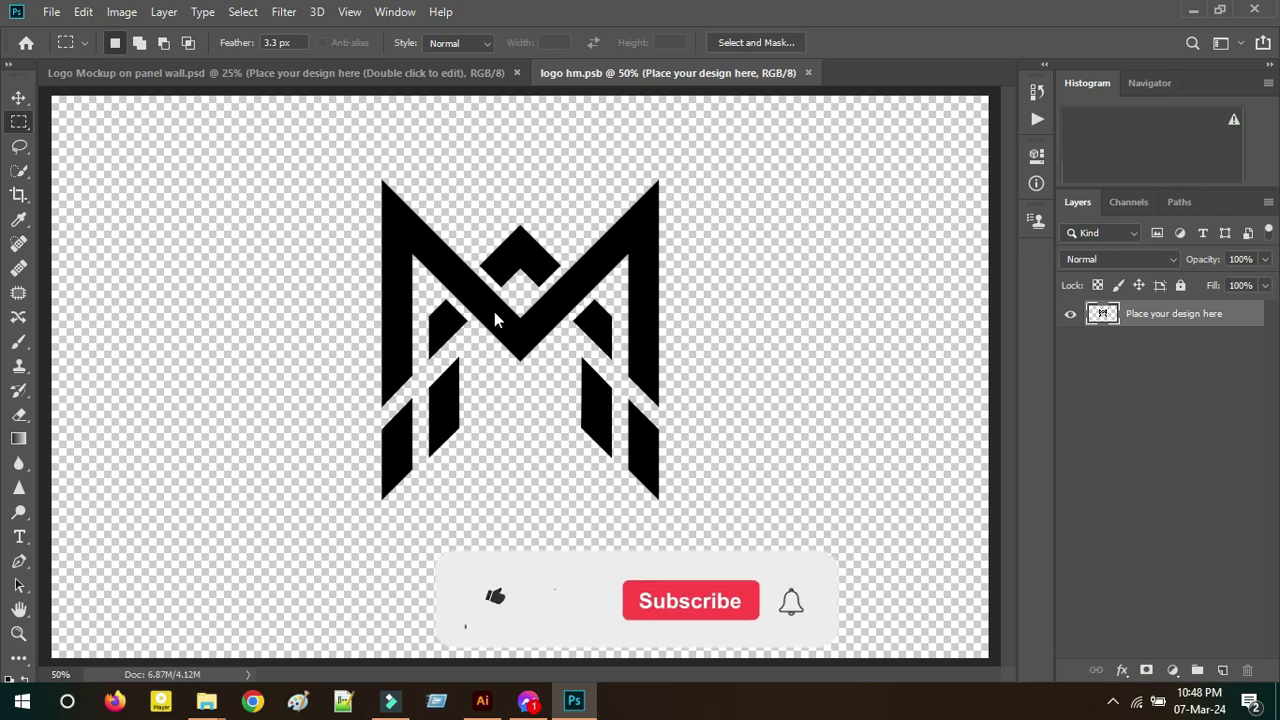
# - Place the CR logo into the placeholder, scaled to about 145% and centered
pyautogui.moveTo(495, 318); pyautogui.dragTo(494, 311)
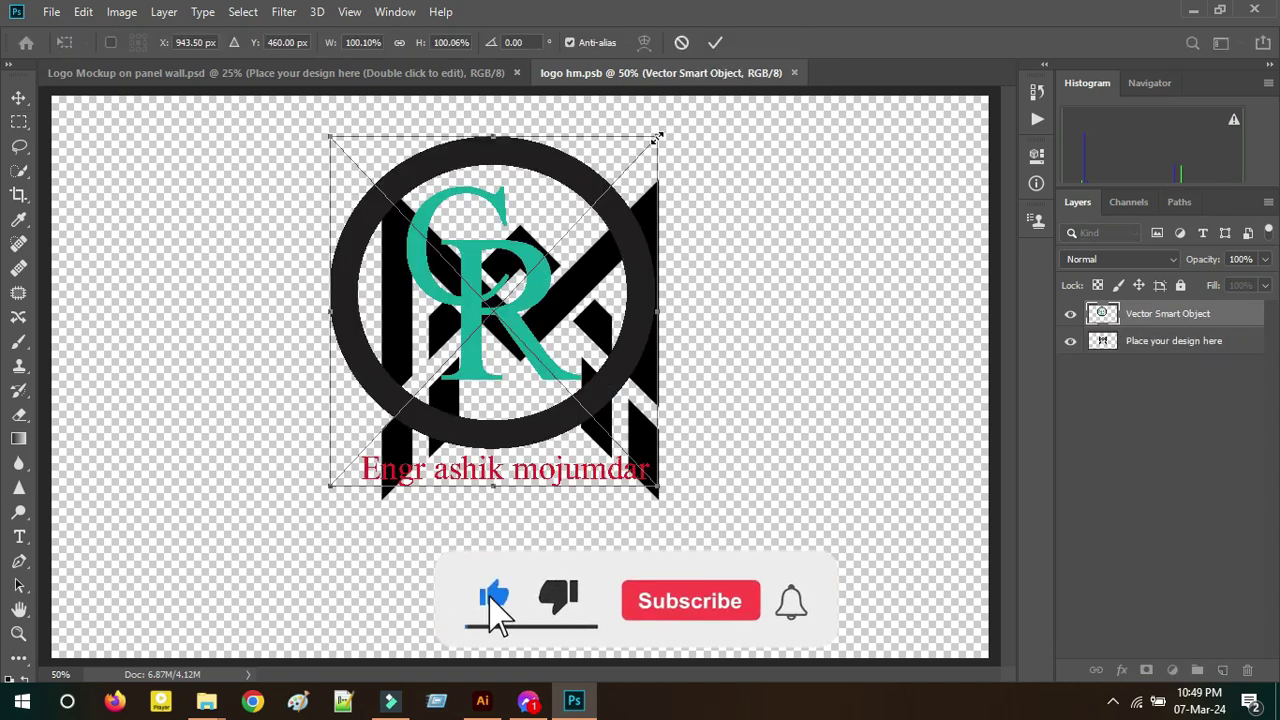
pyautogui.moveTo(689, 110); pyautogui.dragTo(703, 121)
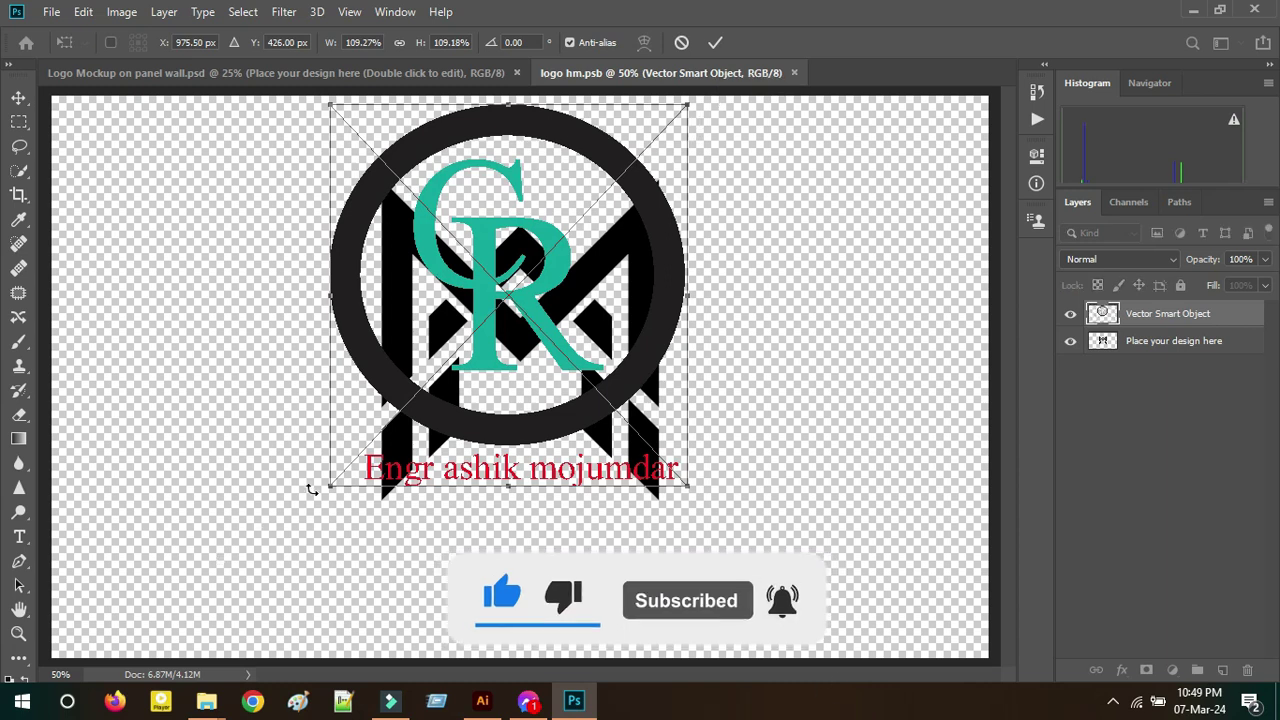
pyautogui.moveTo(330, 487); pyautogui.dragTo(213, 608)
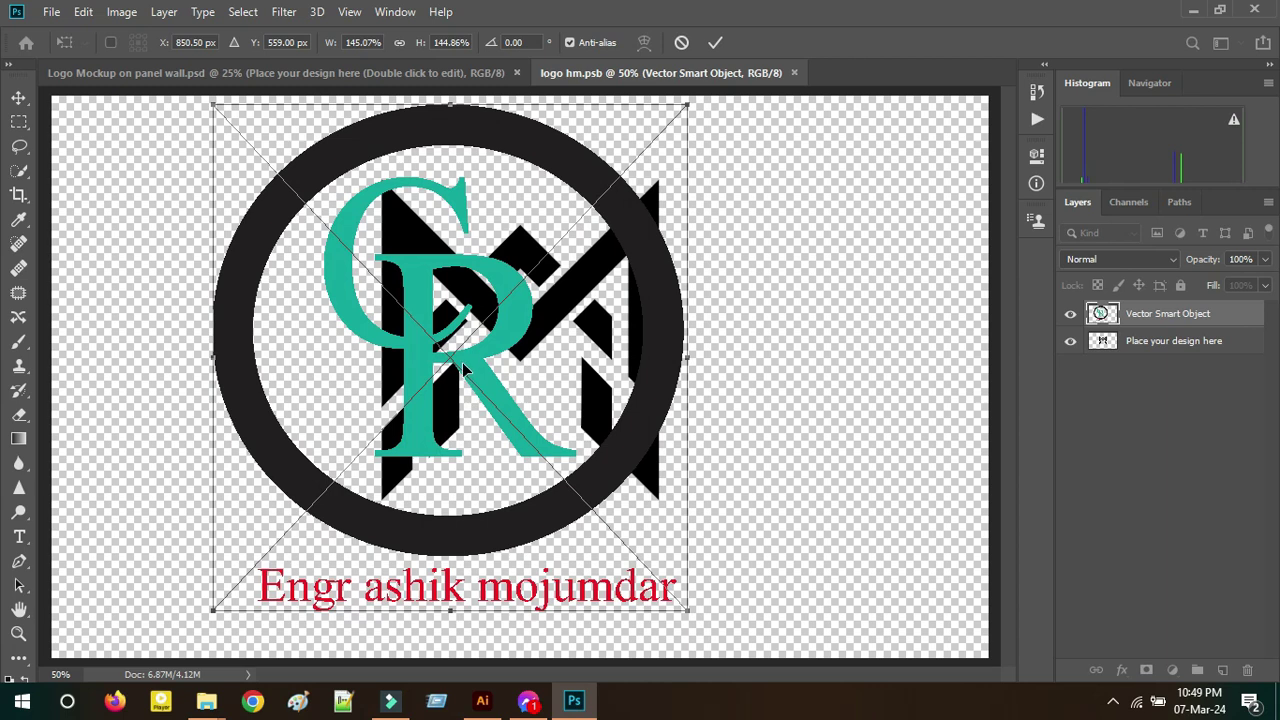
pyautogui.moveTo(465, 365); pyautogui.dragTo(526, 374)
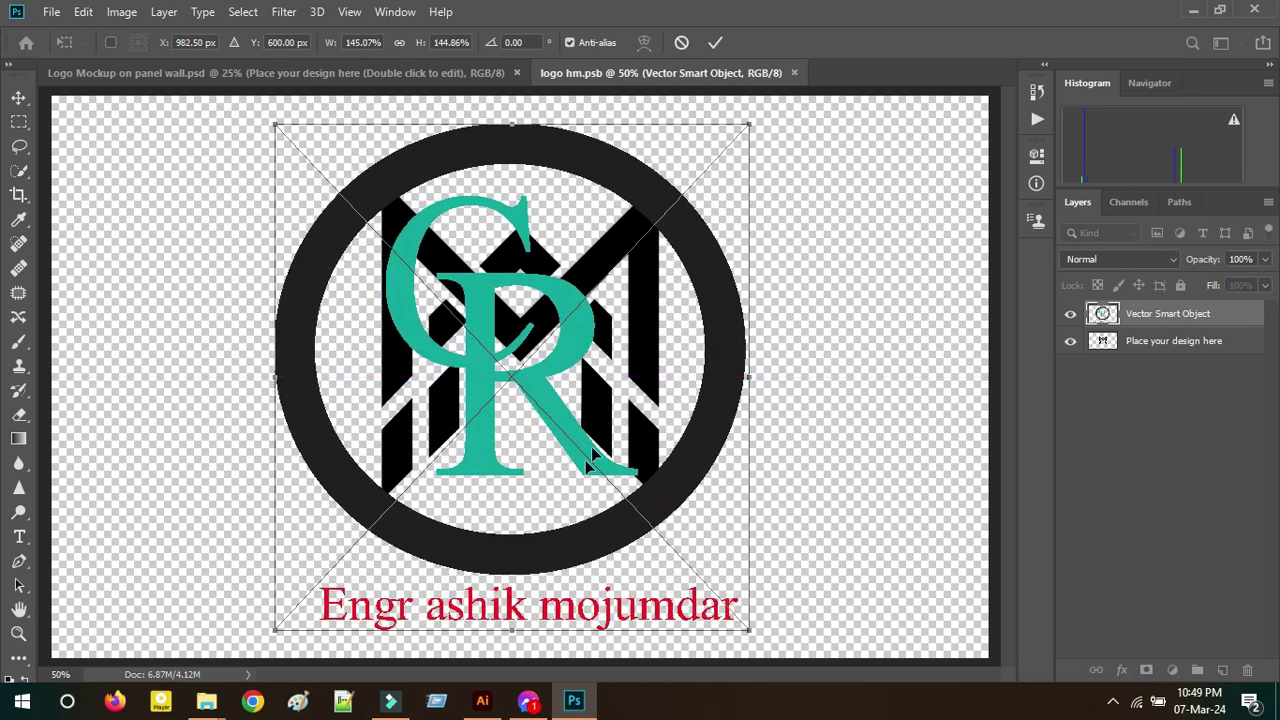
# - Hide the old M design layer, commit the transform, save logo hm.psb, and return to the wall mockup
pyautogui.click(1071, 342)
pyautogui.press('m')
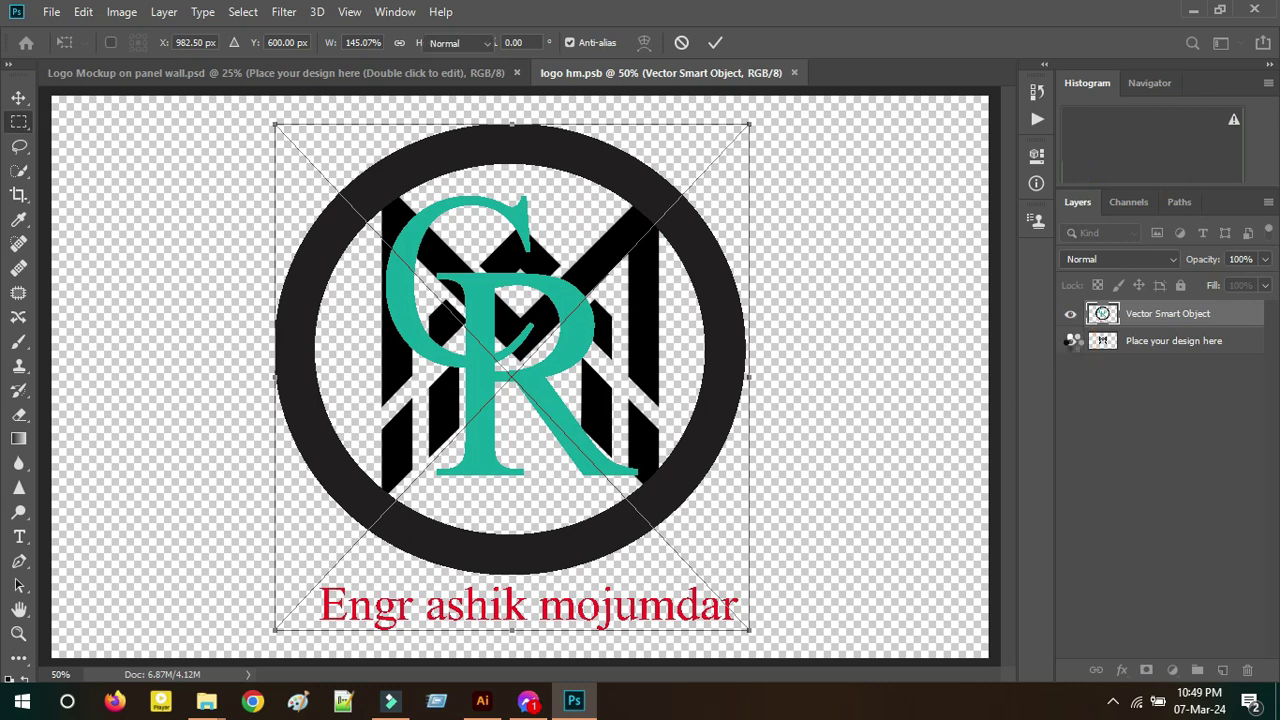
pyautogui.press('Return')
pyautogui.hotkey('ctrl', 's')
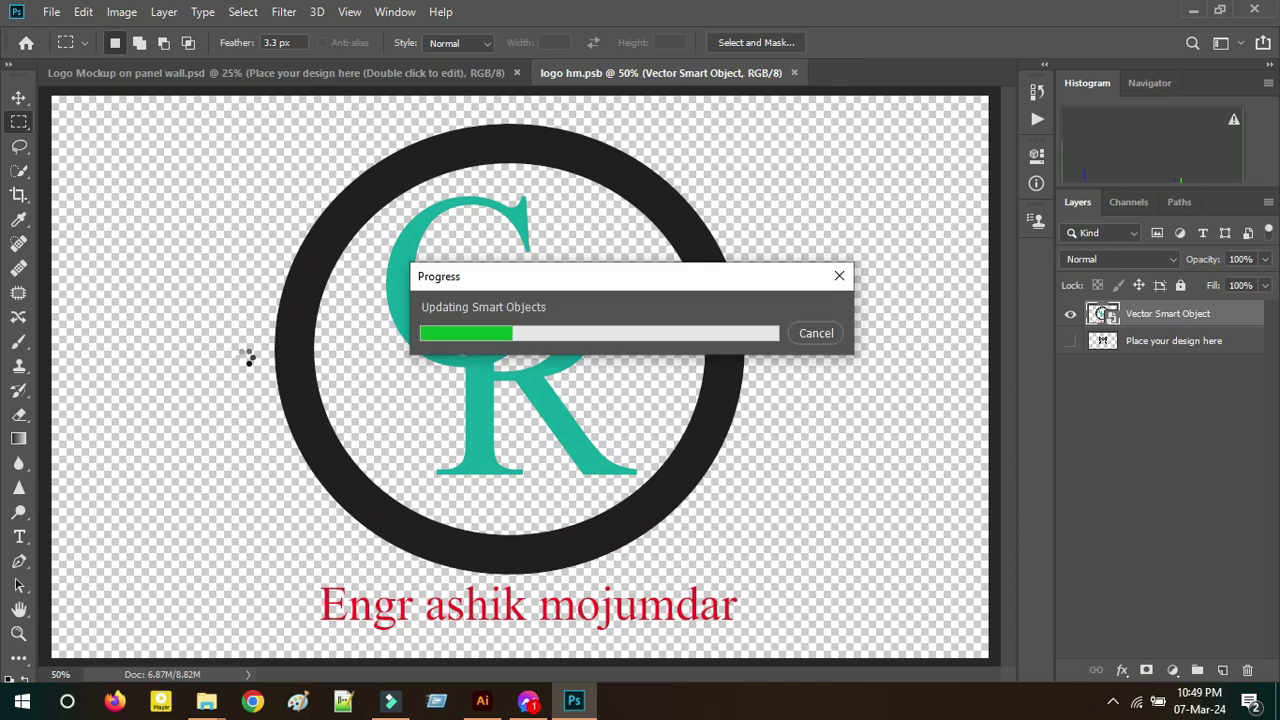
pyautogui.click(157, 73)
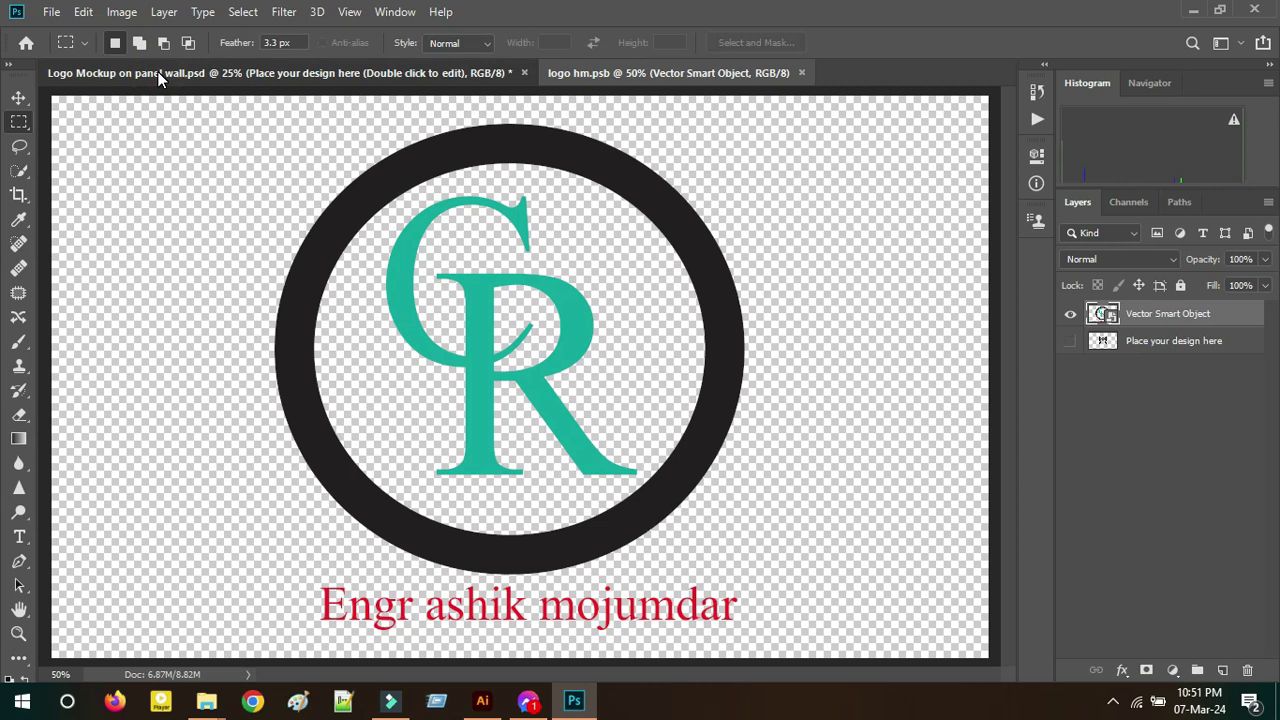